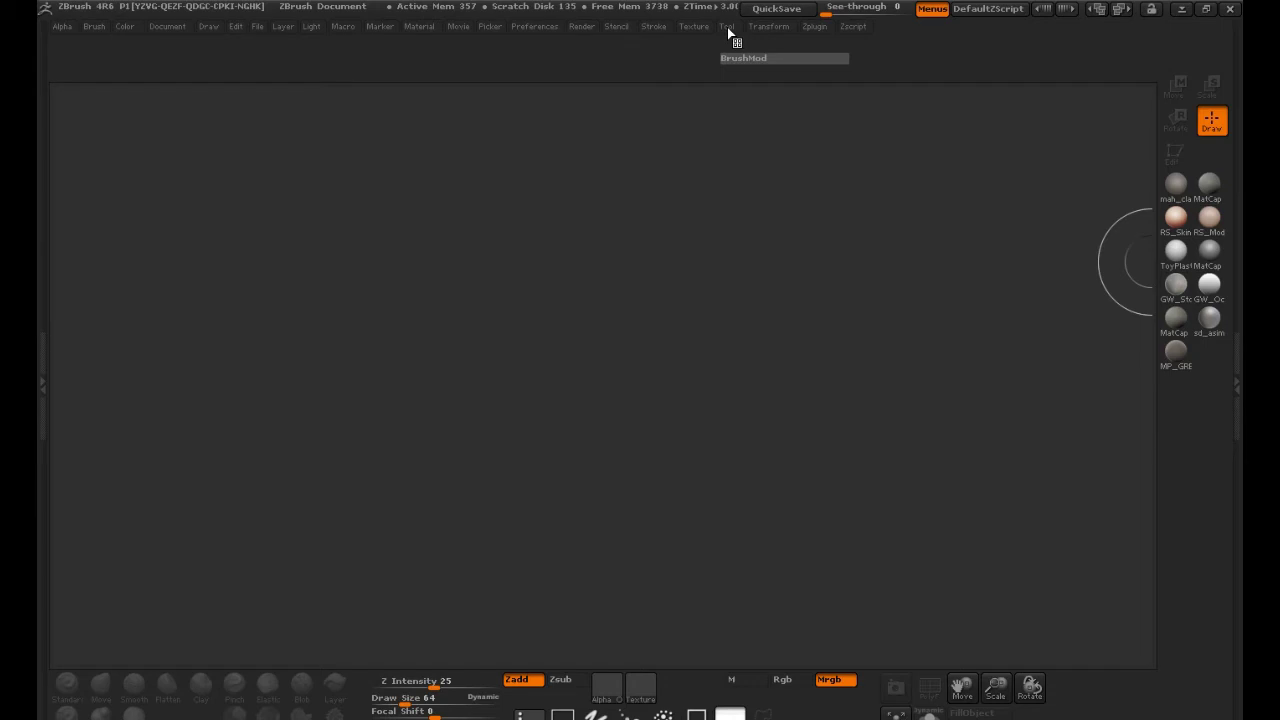
# Import the Body.obj mesh from the Paint folder inside the desktop's ztool folder.
pyautogui.click(728, 33)
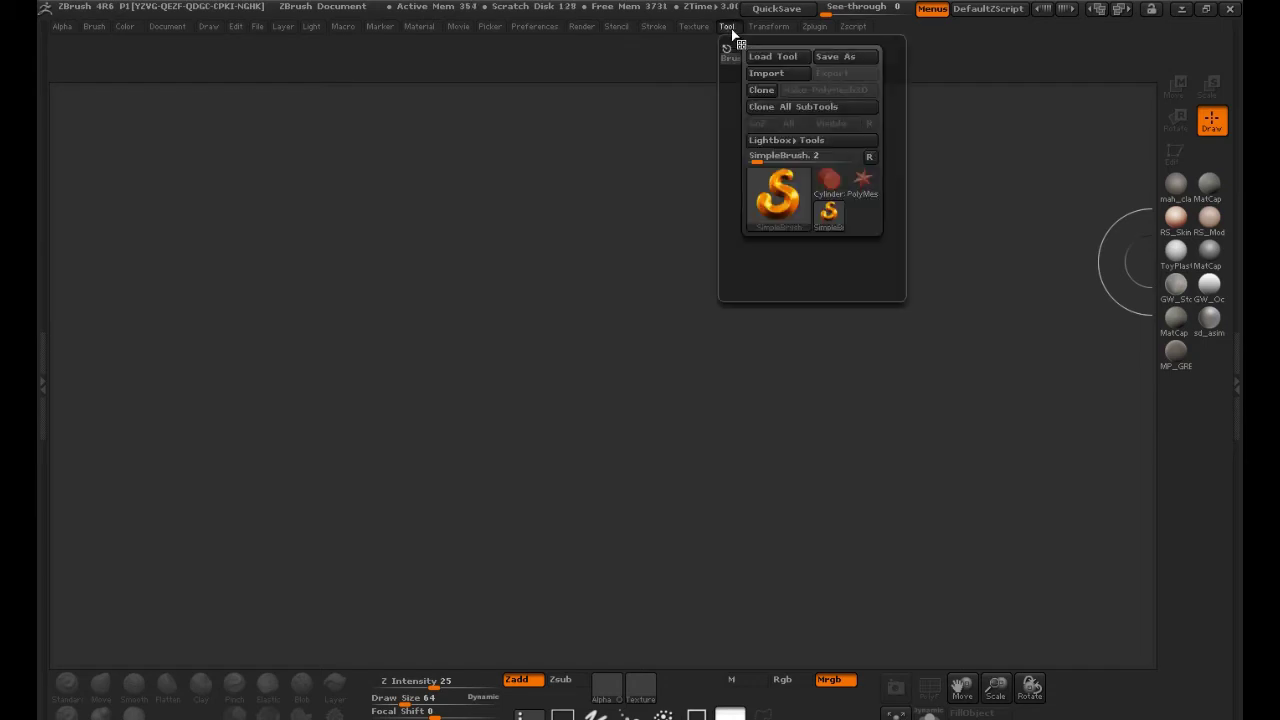
pyautogui.click(775, 74)
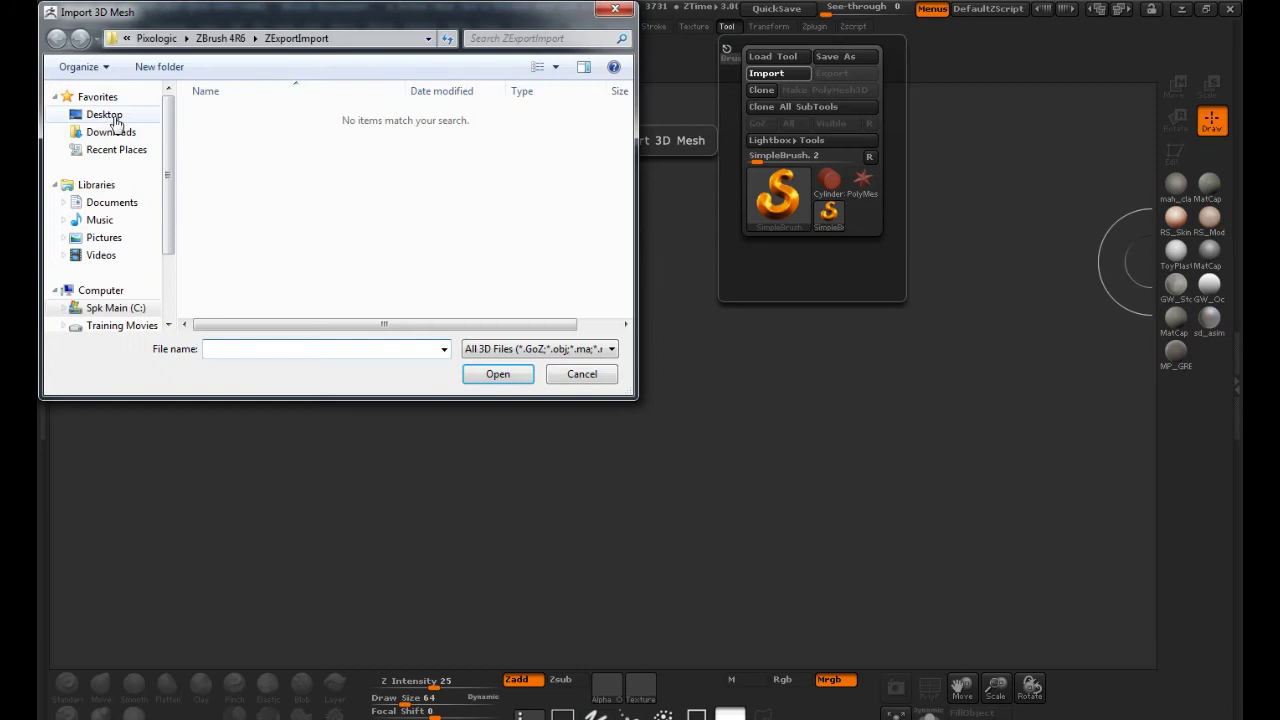
pyautogui.click(110, 116)
pyautogui.doubleClick(428, 250)
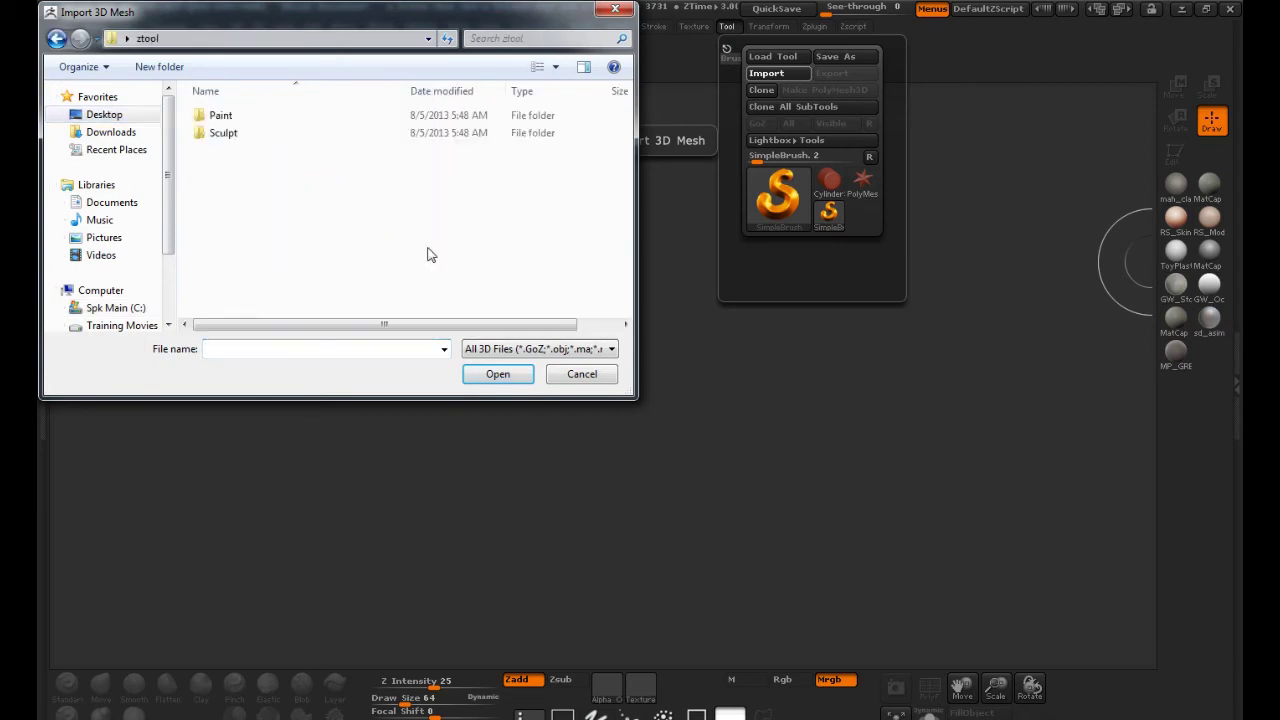
pyautogui.doubleClick(228, 117)
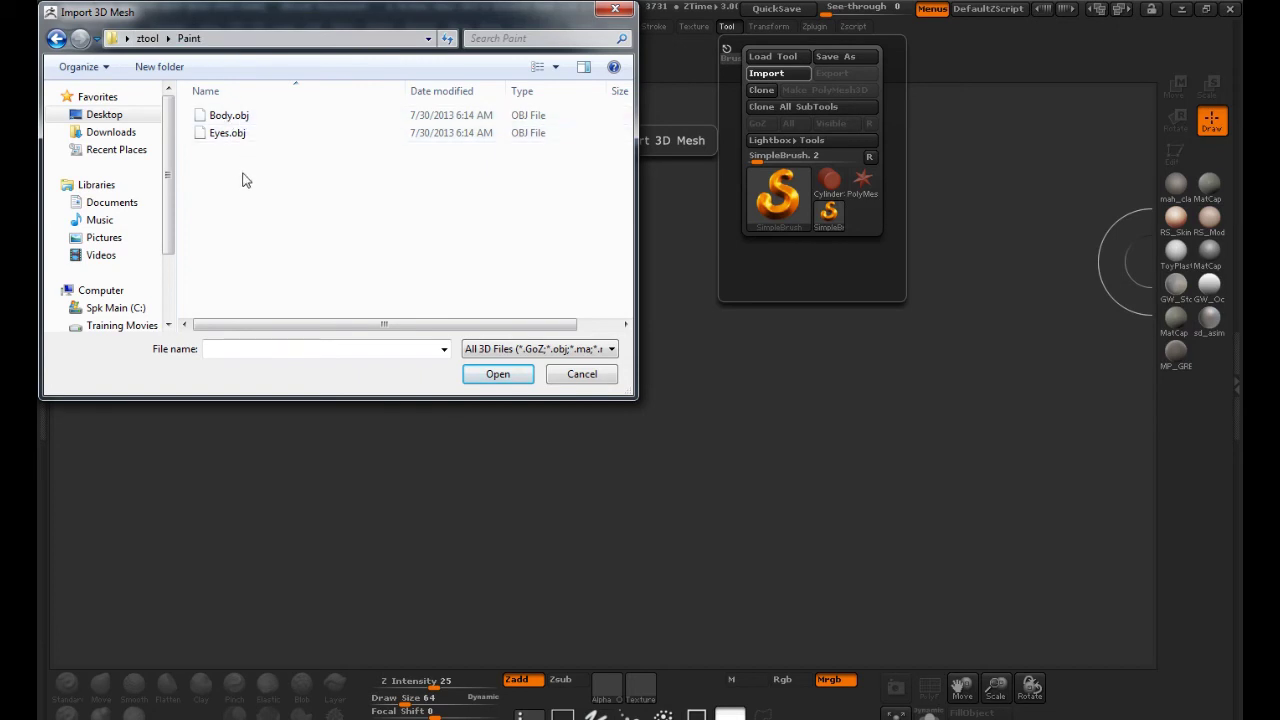
pyautogui.doubleClick(228, 116)
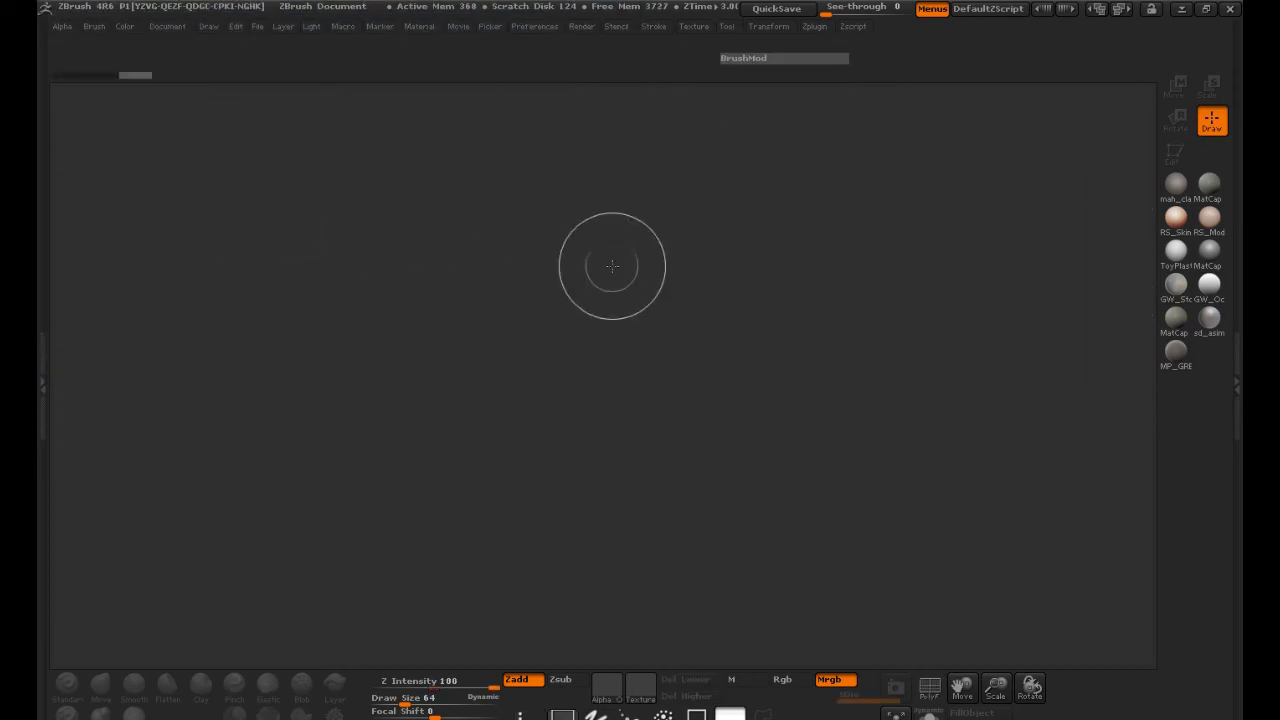
# Draw the imported body mesh on the canvas and make it editable in Edit mode.
pyautogui.moveTo(637, 300); pyautogui.dragTo(780, 390)
pyautogui.press('t')
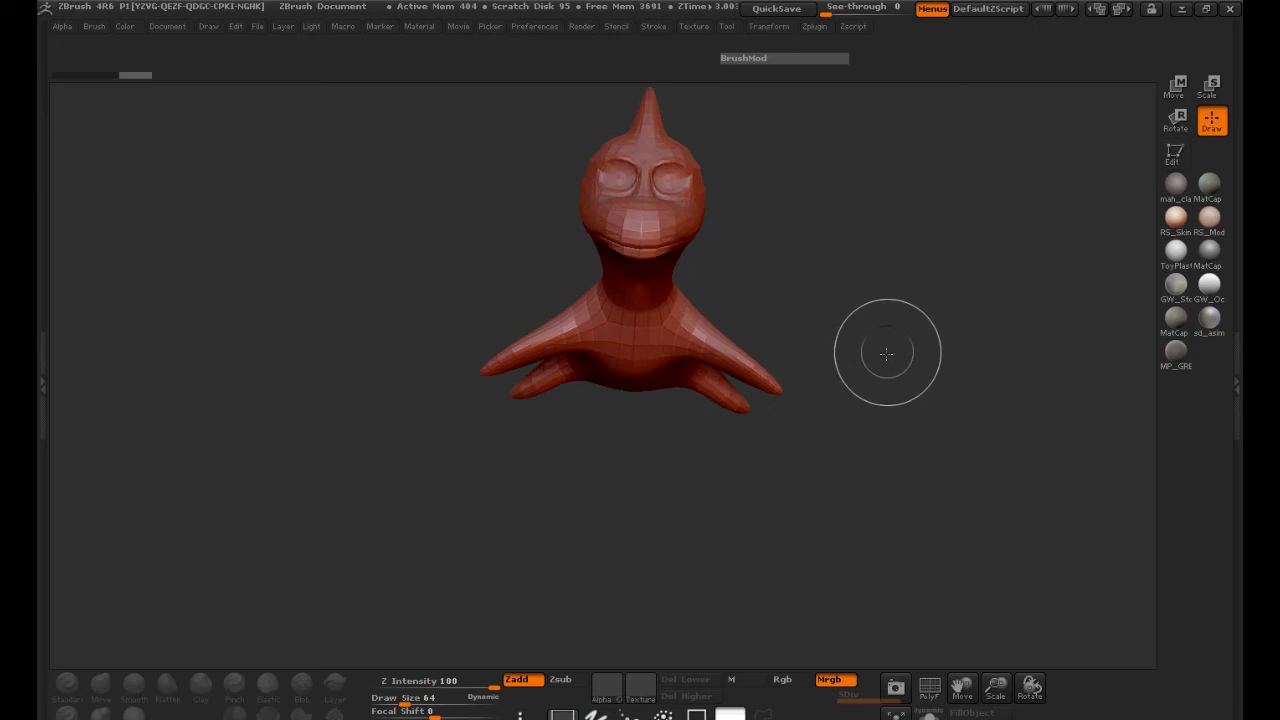
pyautogui.press('t')
pyautogui.moveTo(883, 420)
pyautogui.mouseDown()
pyautogui.moveTo(820, 423)
pyautogui.moveTo(795, 213)
pyautogui.moveTo(791, 317)
pyautogui.moveTo(1014, 251)
pyautogui.mouseUp()
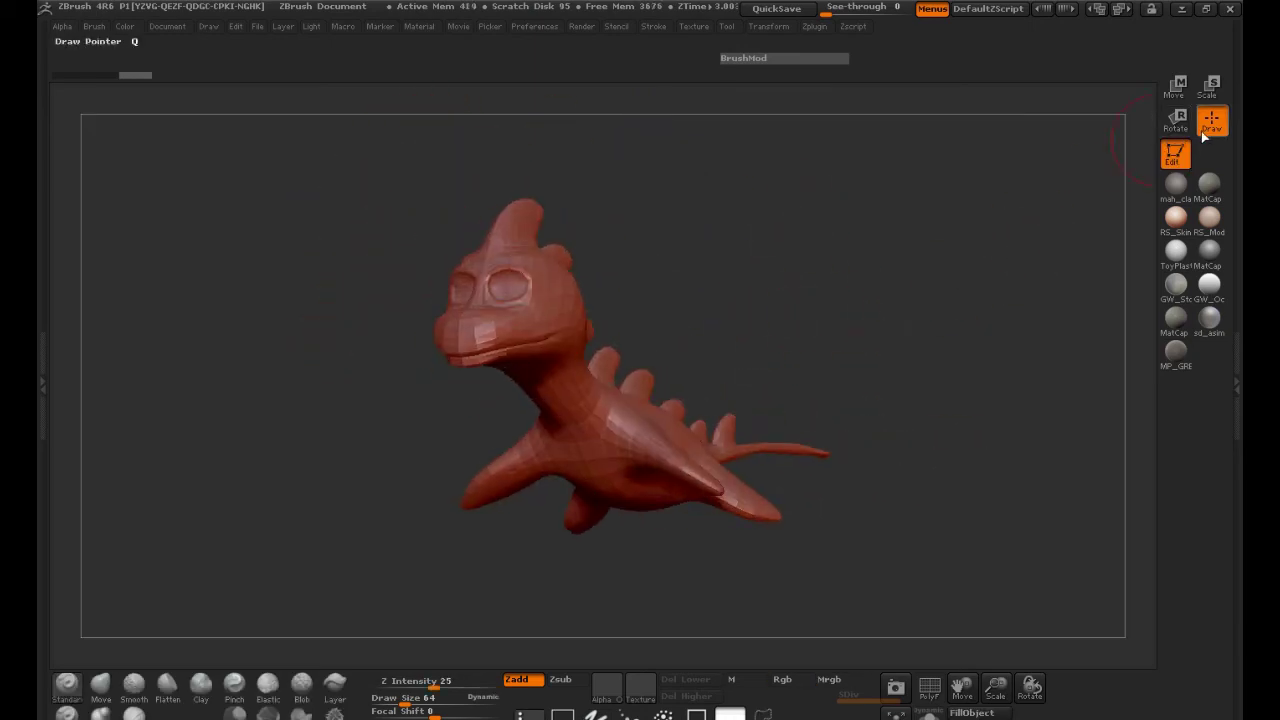
pyautogui.moveTo(783, 288); pyautogui.dragTo(786, 292)
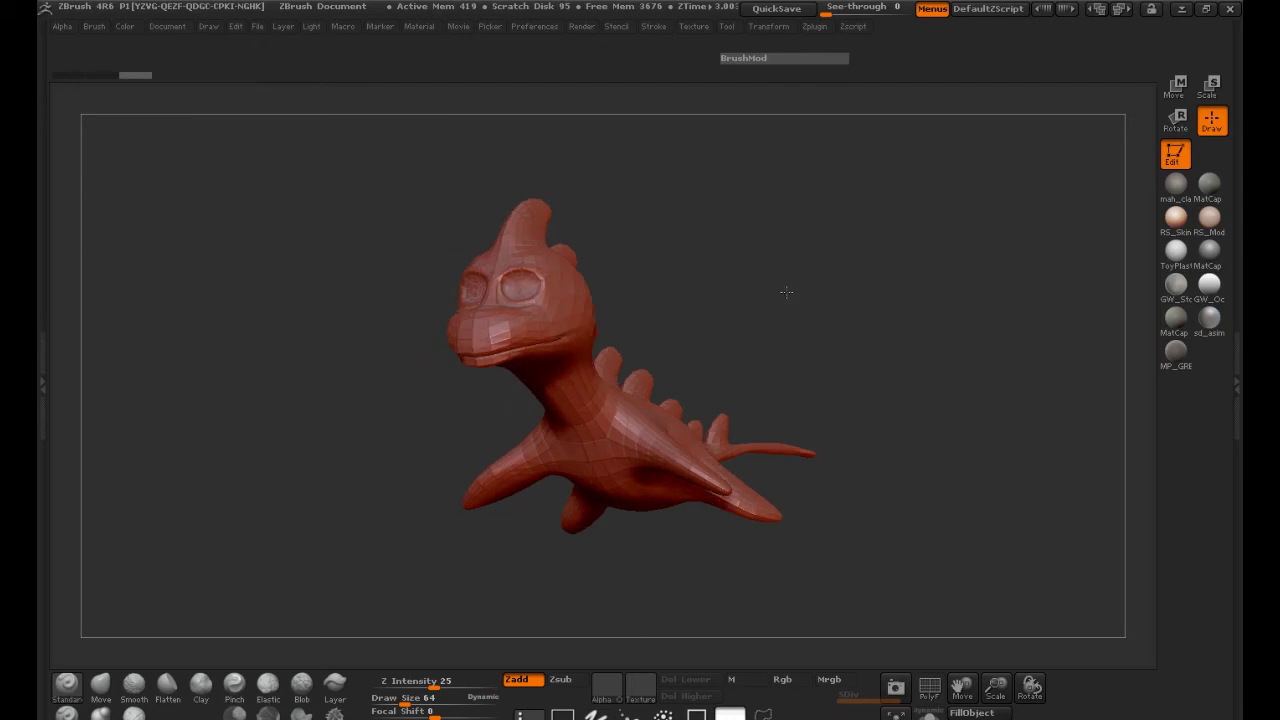
# Append a Sphere3D as a second subtool to the body.
pyautogui.click(43, 370)
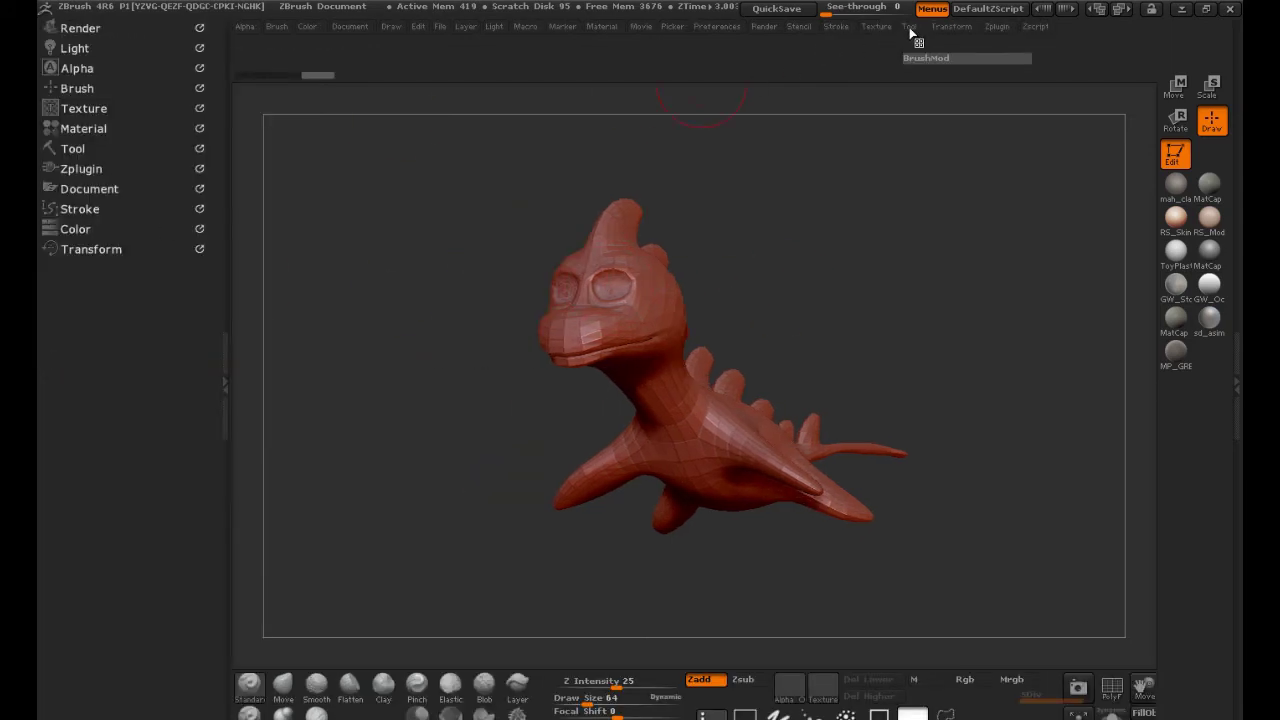
pyautogui.click(81, 150)
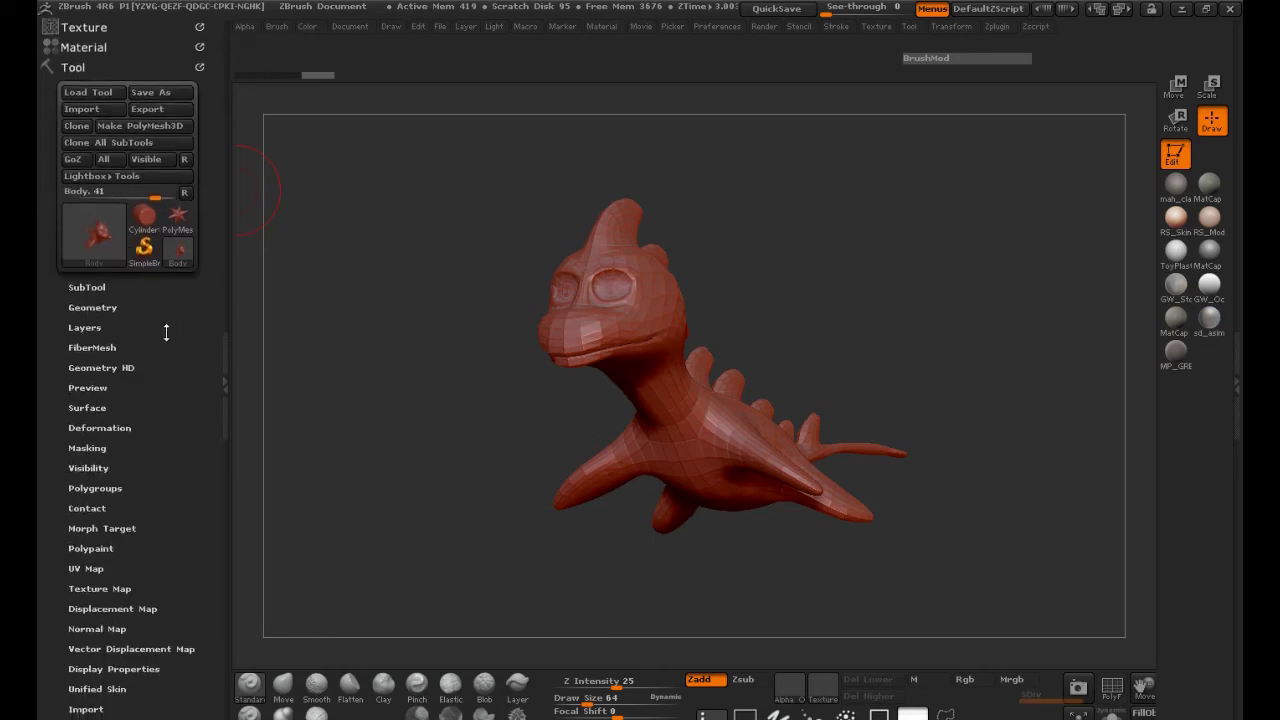
pyautogui.click(97, 300)
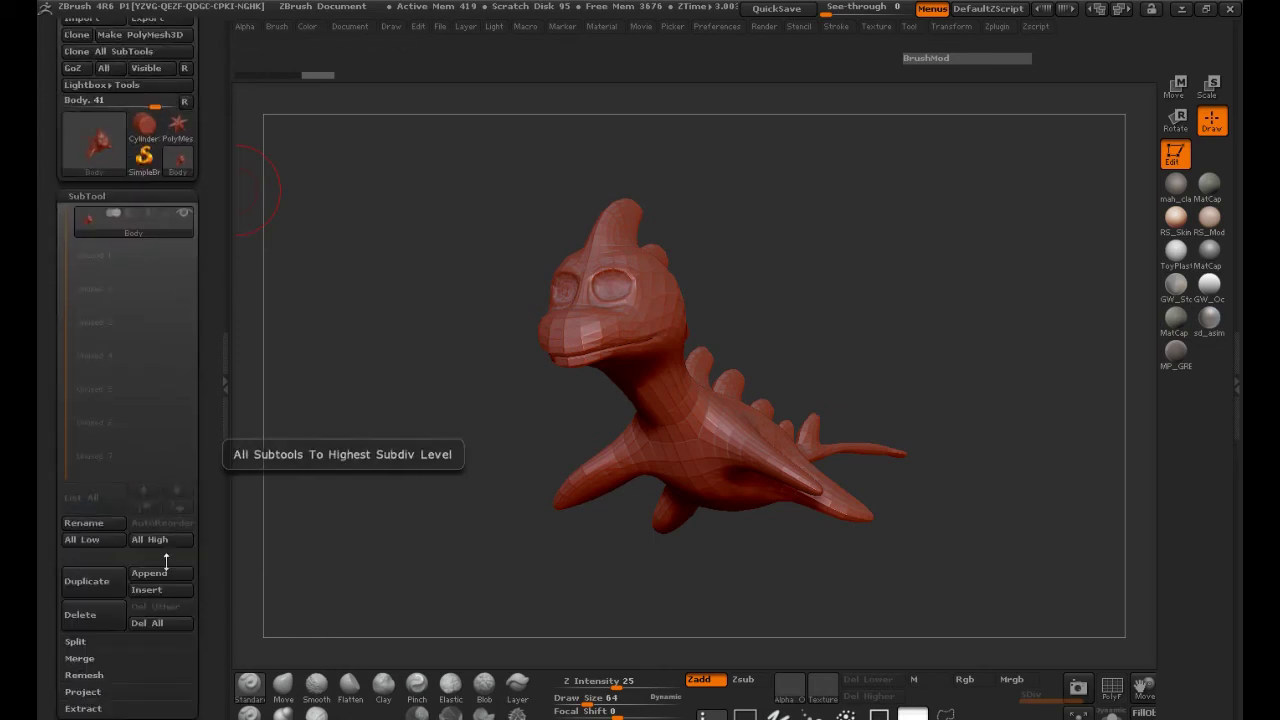
pyautogui.click(161, 573)
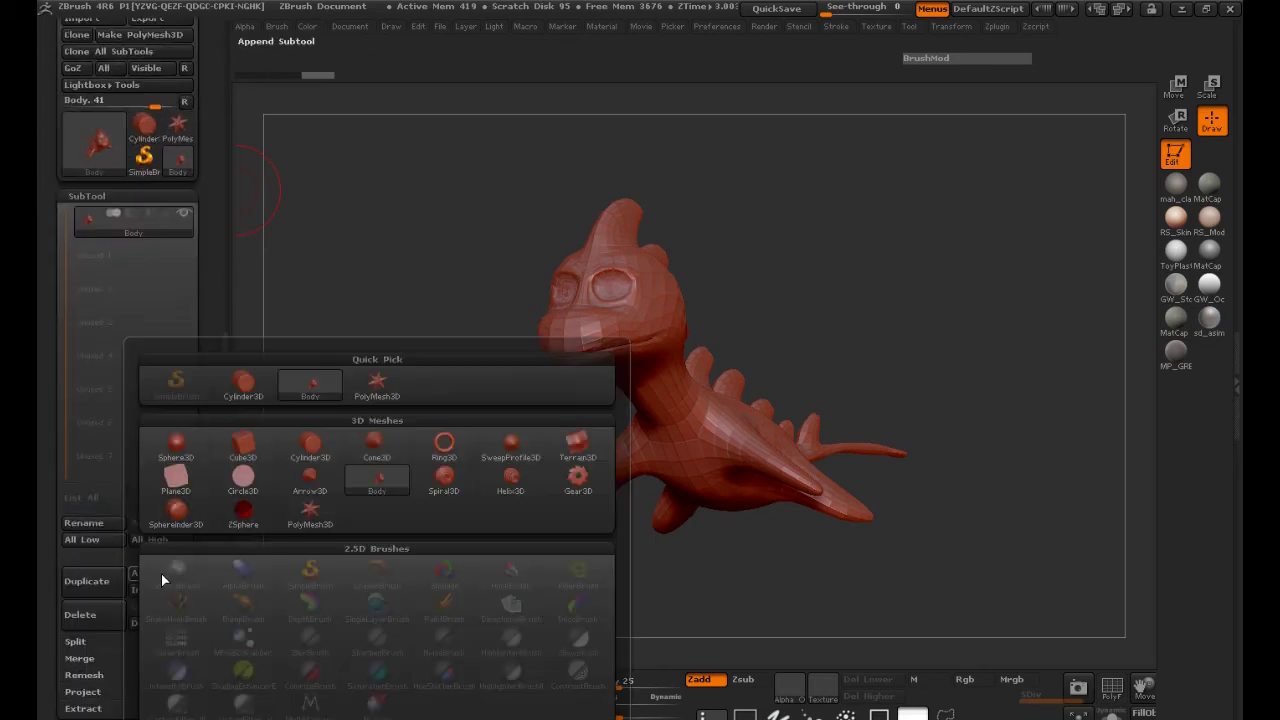
pyautogui.click(178, 452)
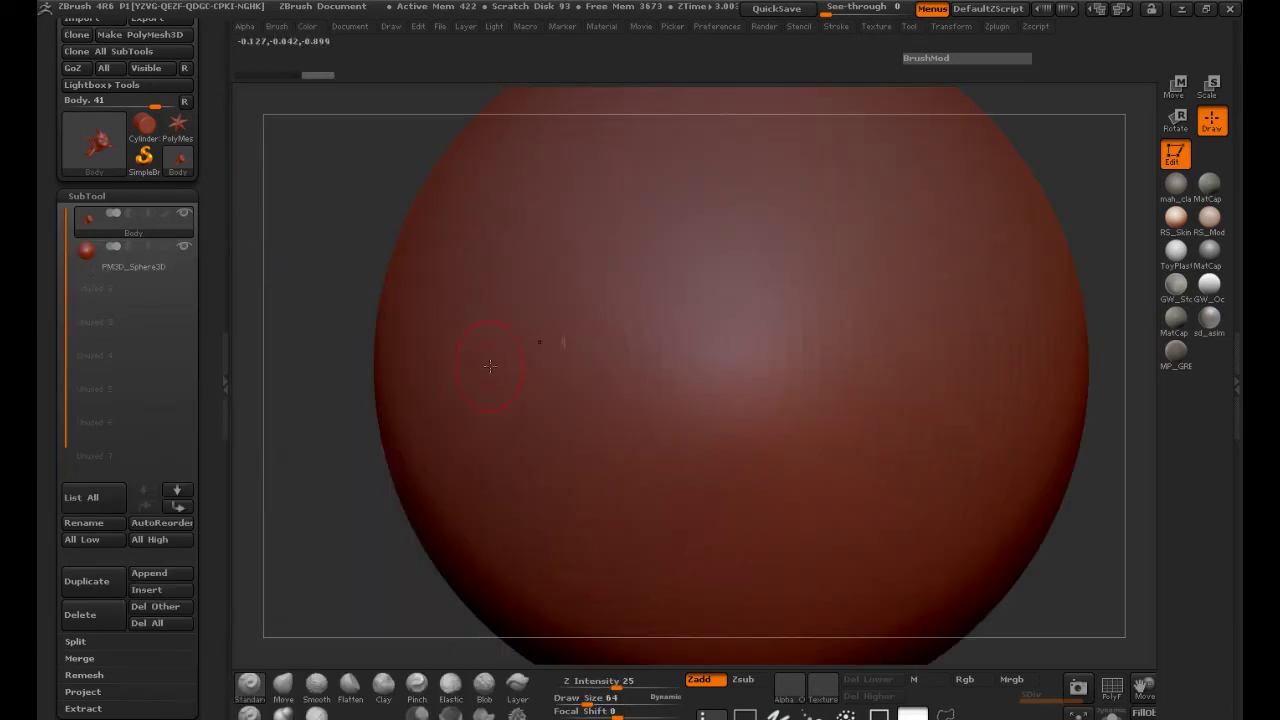
# Replace the appended sphere subtool with the imported Eyes.obj mesh.
pyautogui.click(90, 255)
pyautogui.moveTo(107, 258)
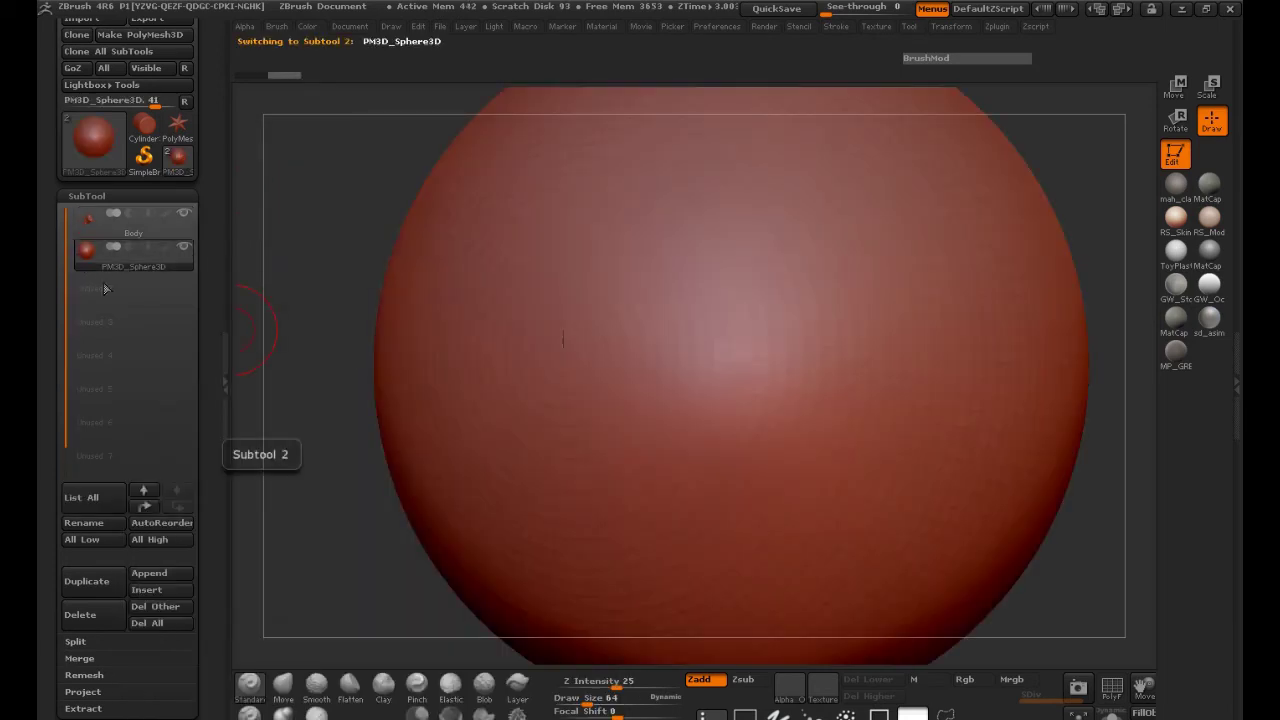
pyautogui.click(215, 267)
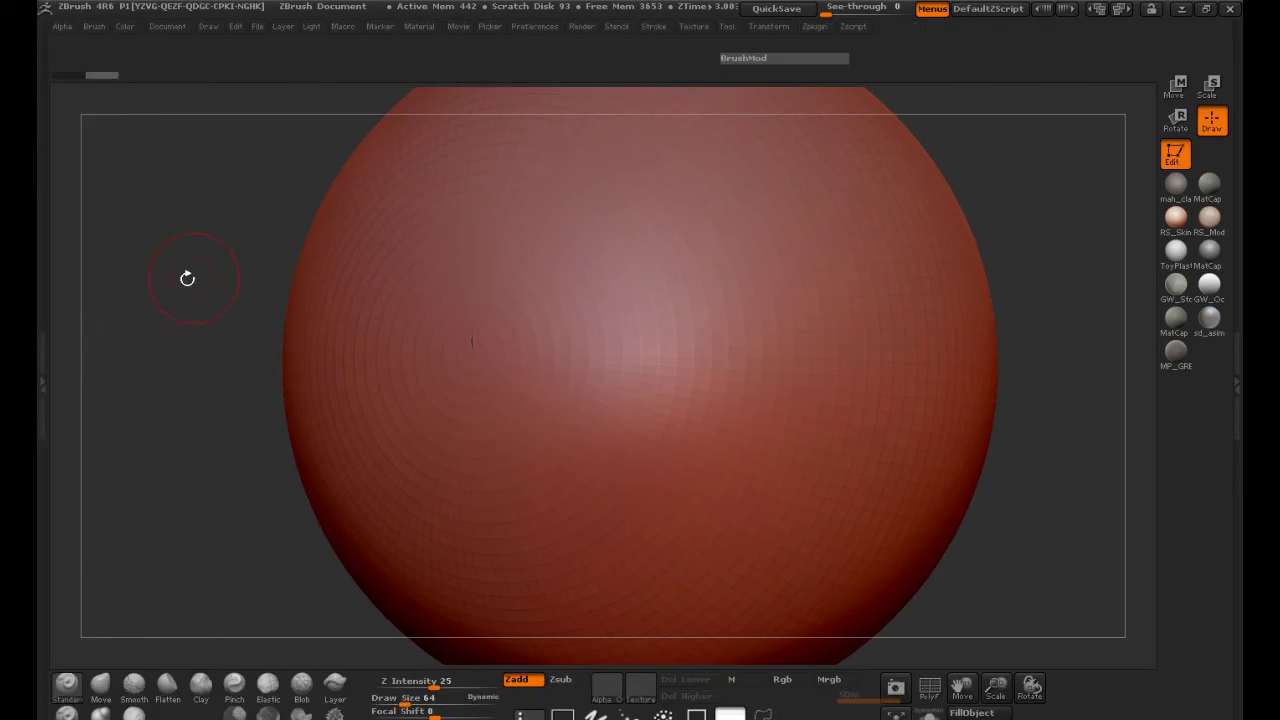
pyautogui.click(49, 343)
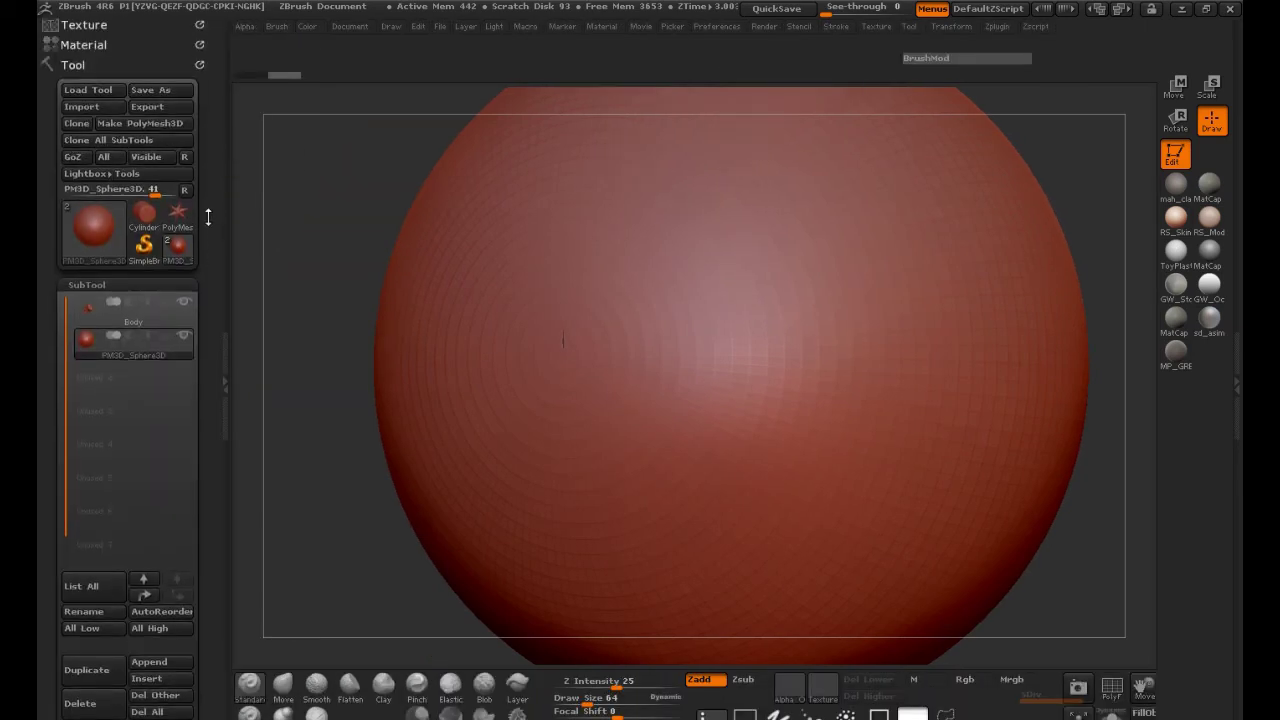
pyautogui.click(86, 104)
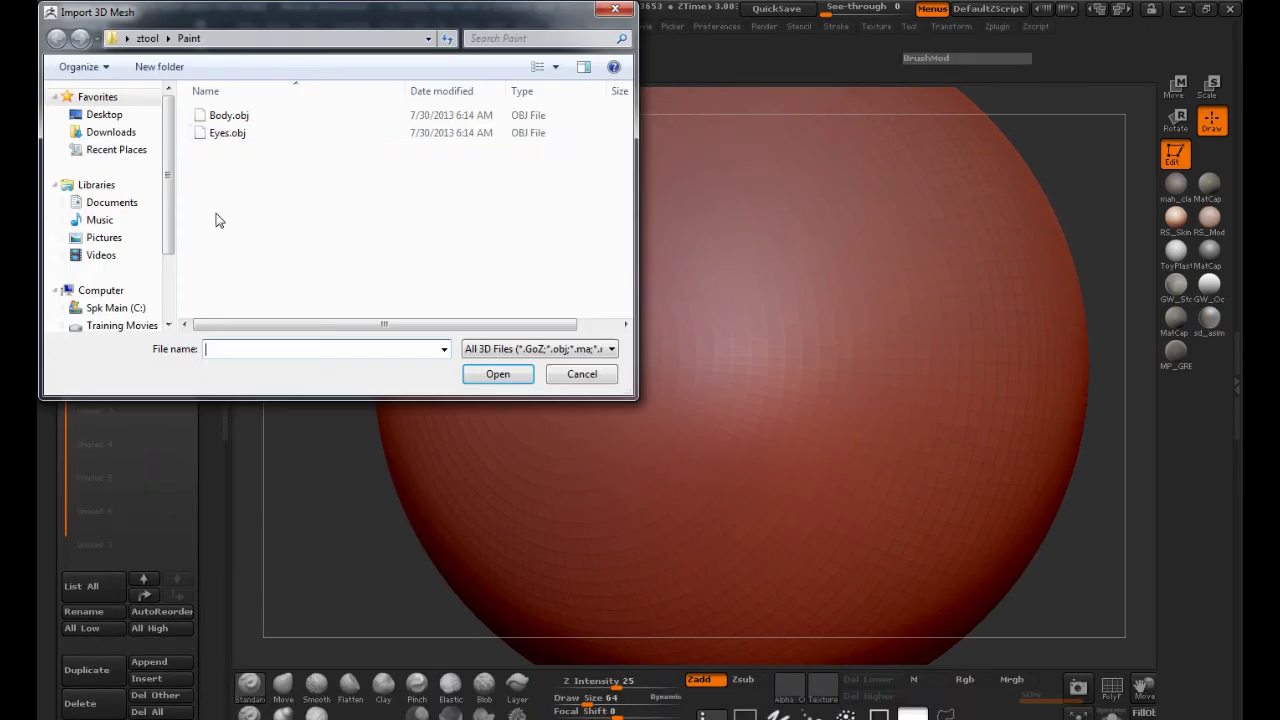
pyautogui.doubleClick(229, 133)
pyautogui.moveTo(463, 316); pyautogui.dragTo(457, 318)
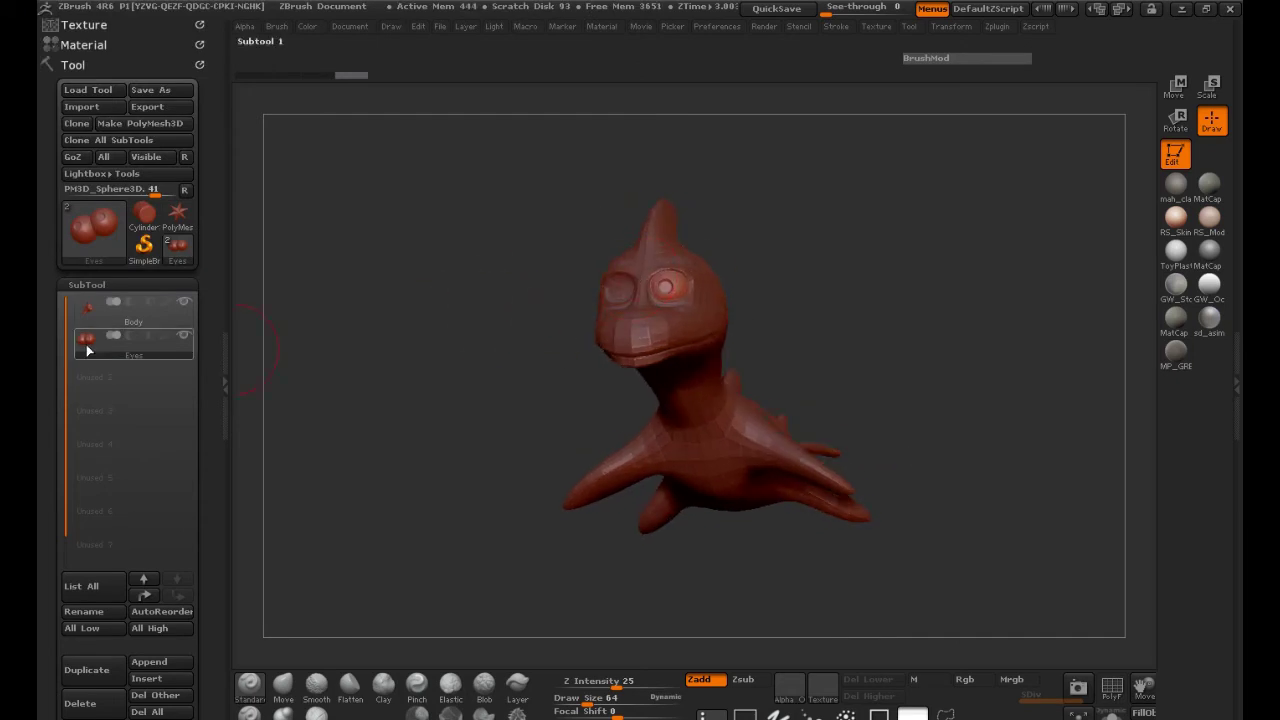
pyautogui.moveTo(84, 348)
pyautogui.moveTo(423, 367); pyautogui.dragTo(652, 293)
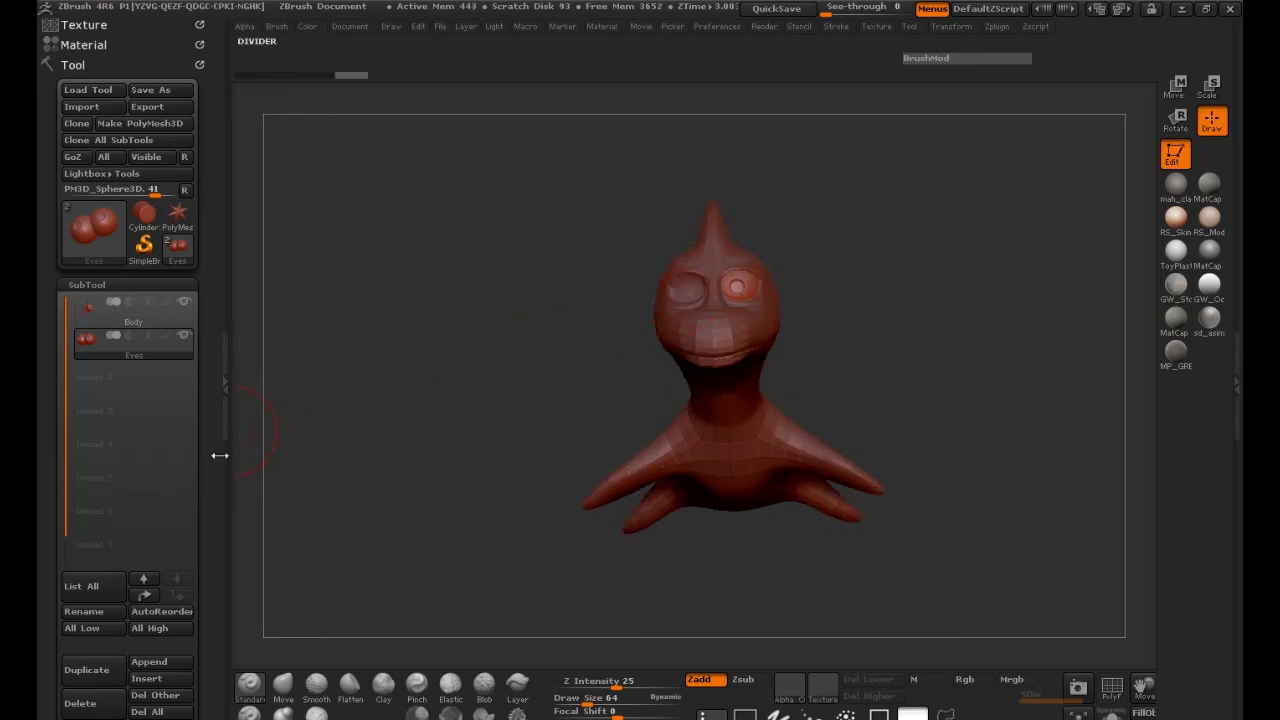
# Enable double-sided display for the Eyes subtool.
pyautogui.moveTo(214, 451); pyautogui.dragTo(217, 277)
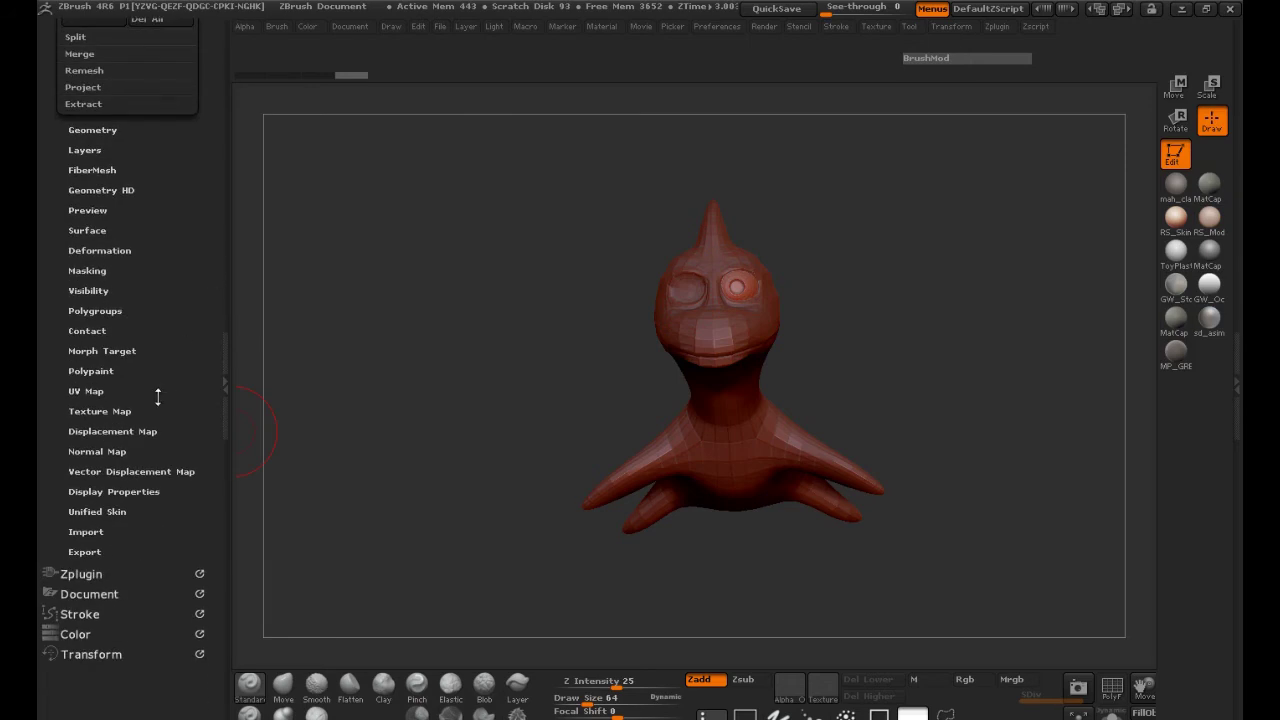
pyautogui.click(129, 491)
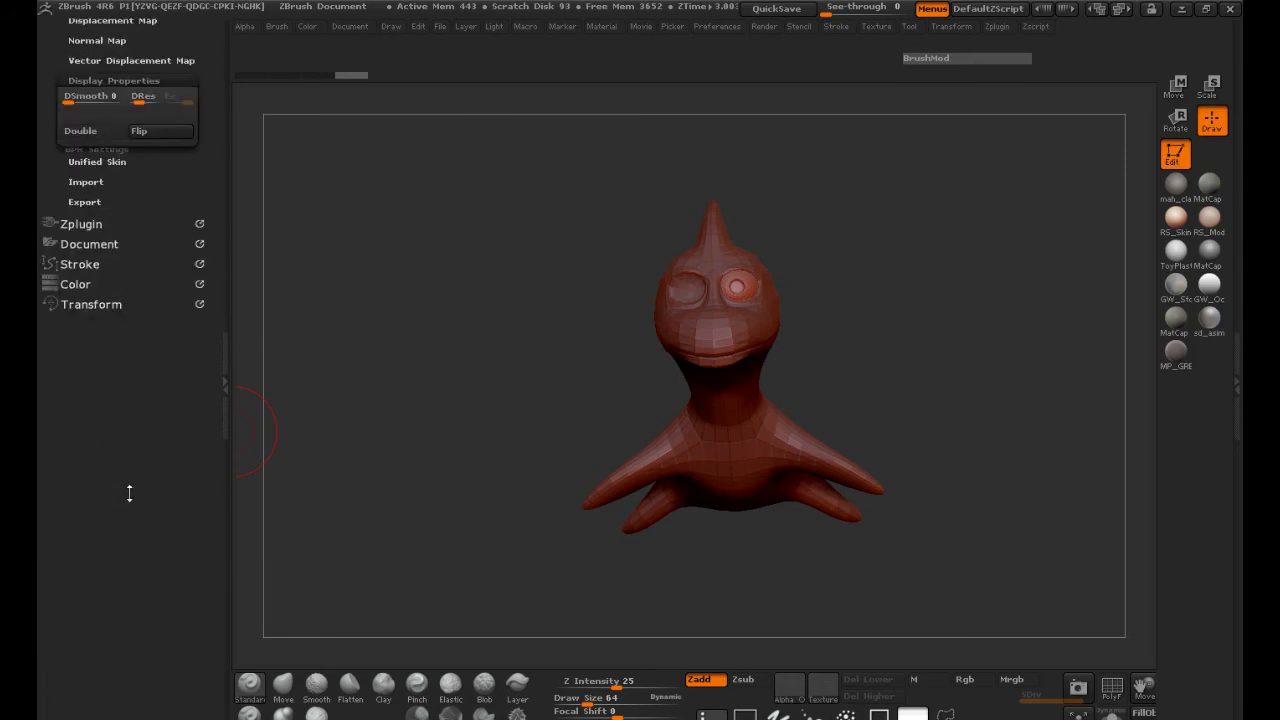
pyautogui.moveTo(146, 409); pyautogui.dragTo(148, 521)
pyautogui.click(80, 317)
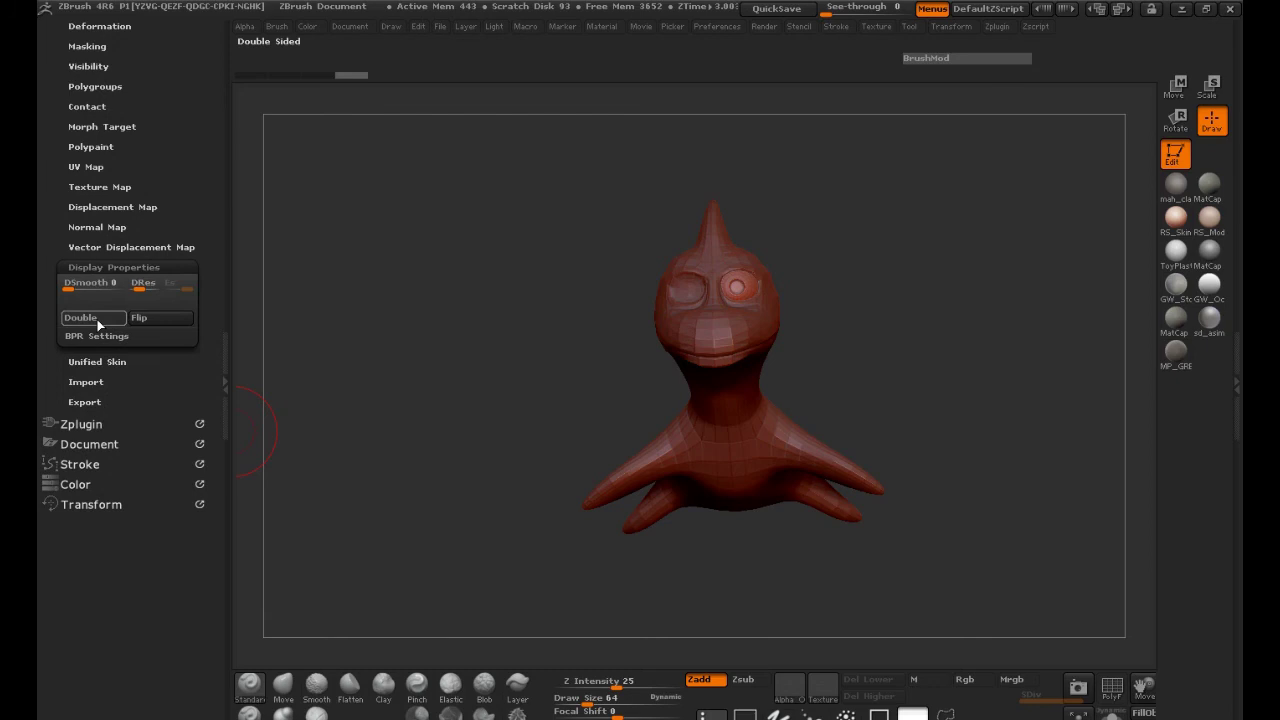
pyautogui.moveTo(600, 331); pyautogui.dragTo(568, 333)
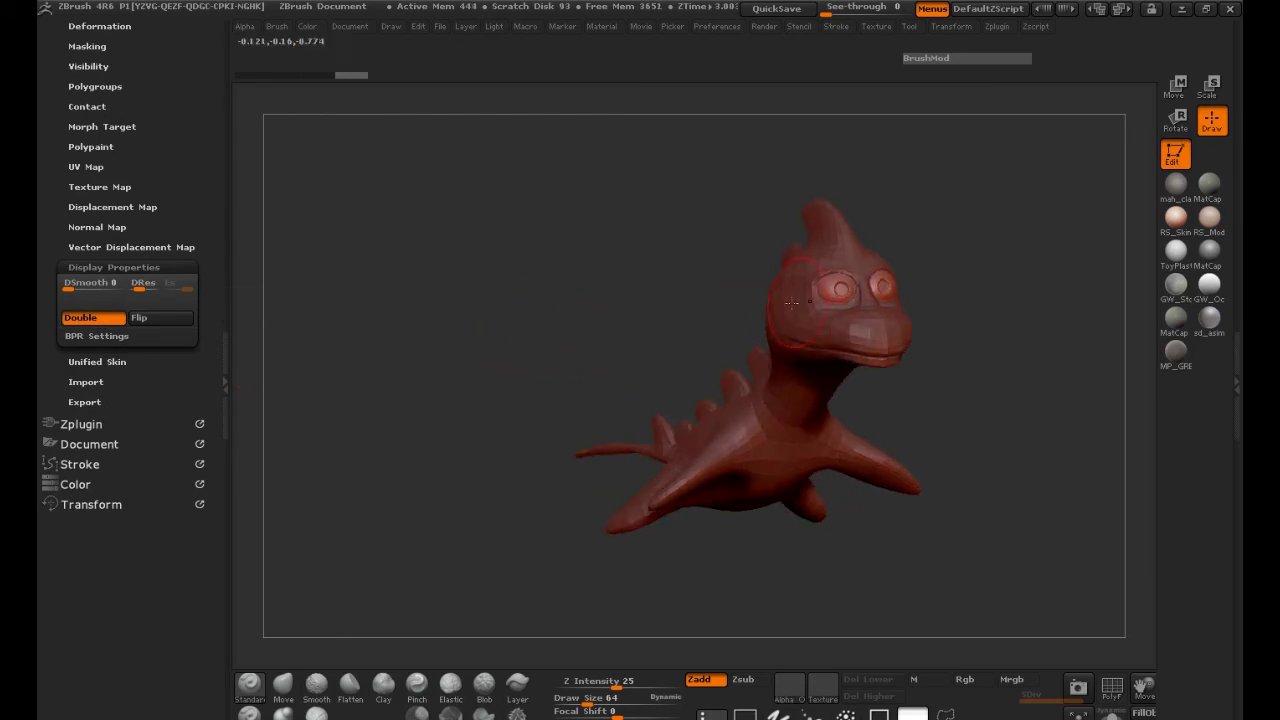
pyautogui.moveTo(433, 414); pyautogui.dragTo(426, 417)
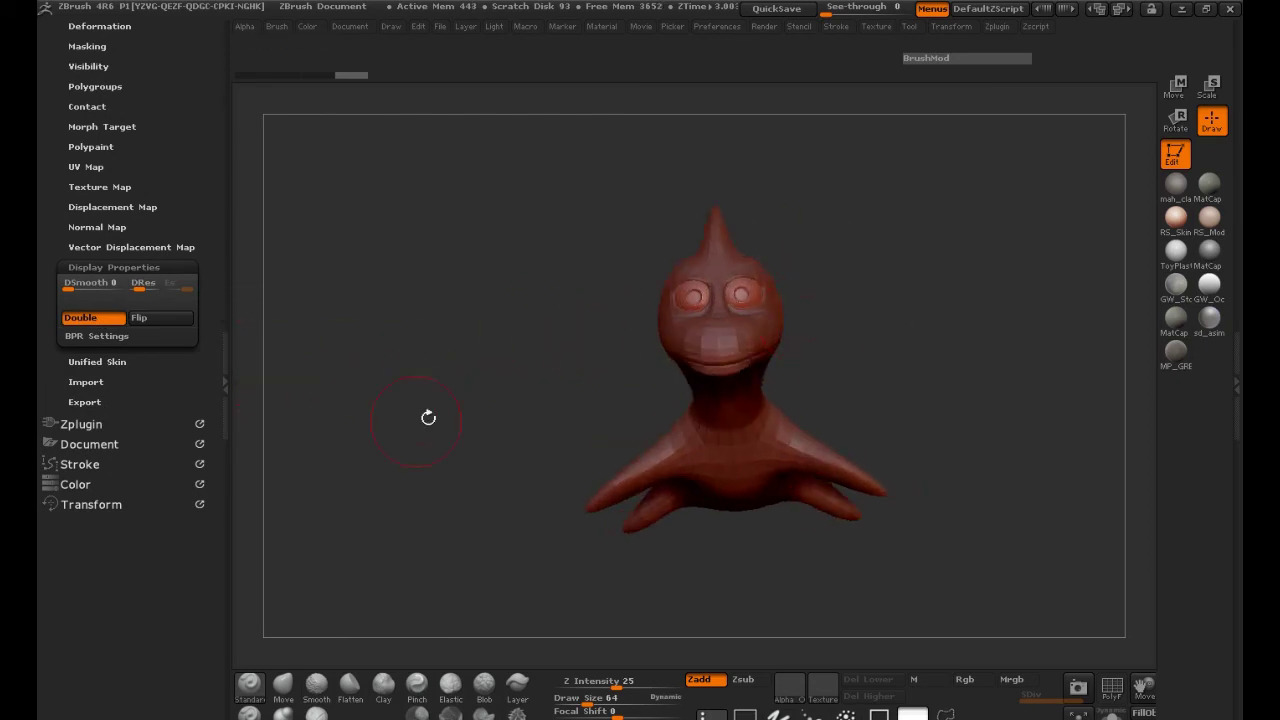
# Switch the creature to the grey mah_cla material.
pyautogui.click(1174, 185)
pyautogui.moveTo(1000, 280); pyautogui.dragTo(503, 317)
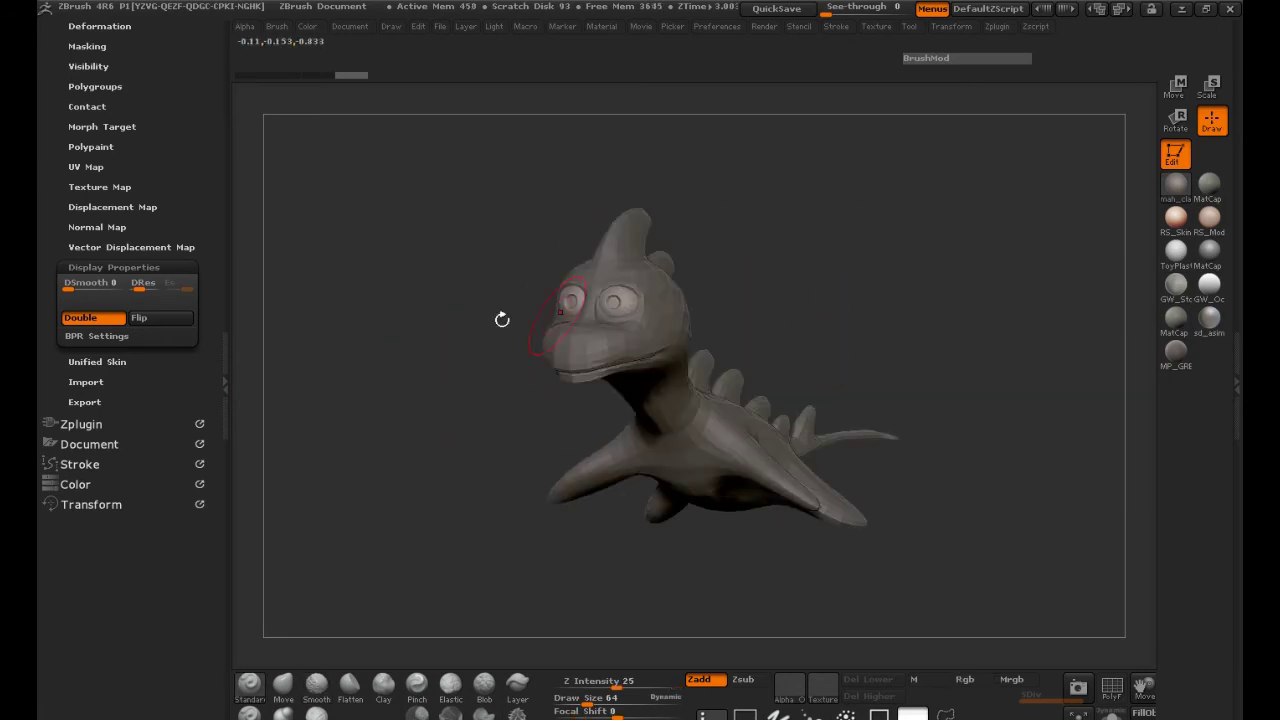
pyautogui.moveTo(466, 514); pyautogui.dragTo(412, 479)
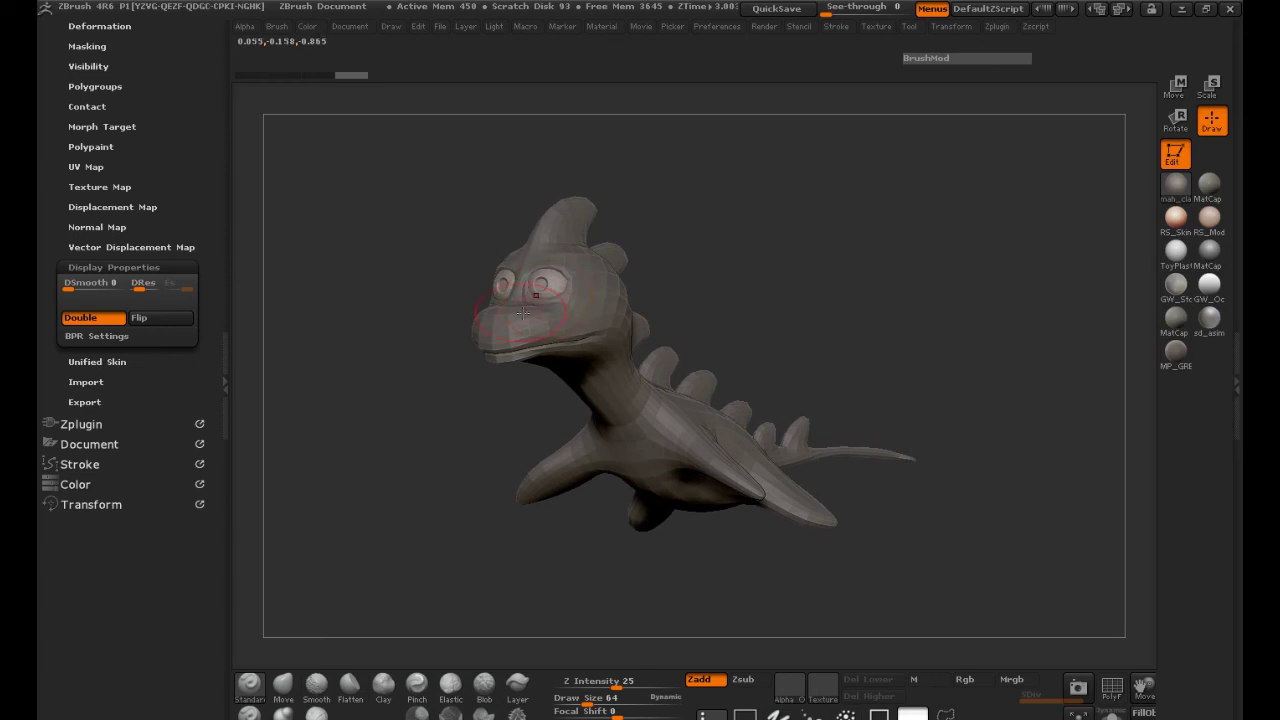
pyautogui.moveTo(394, 422); pyautogui.dragTo(436, 405)
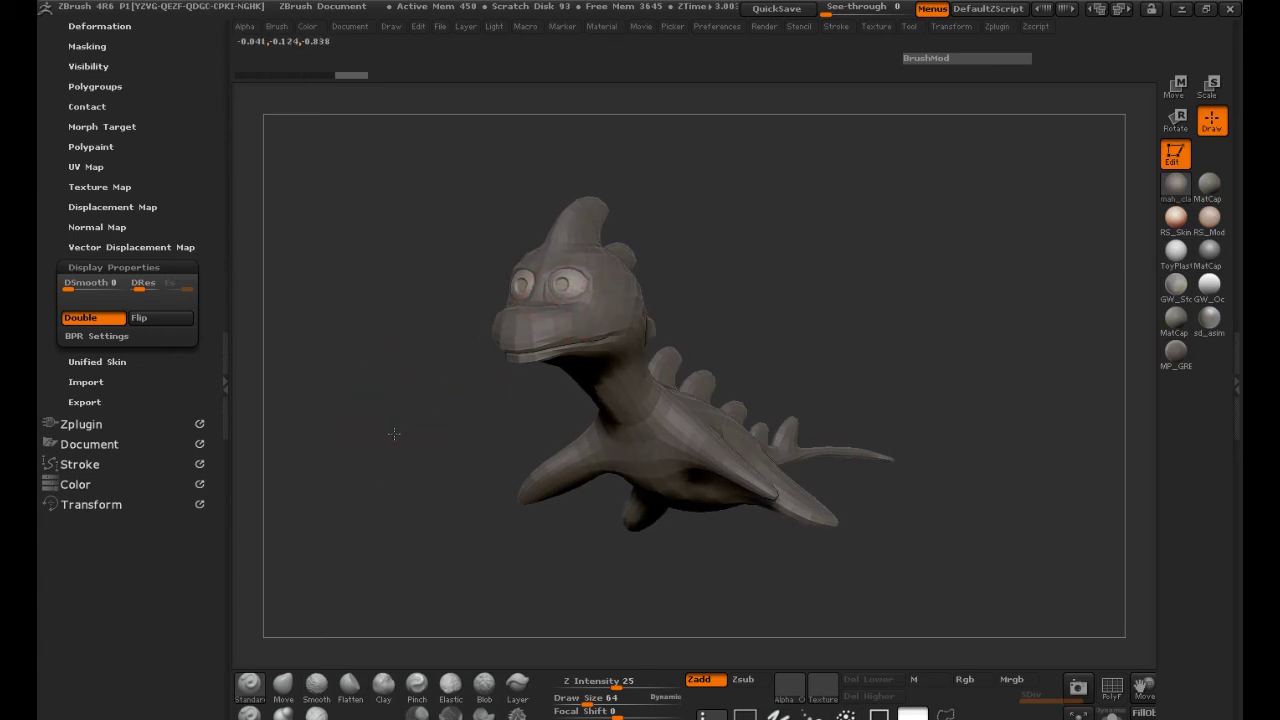
# Subdivide the Eyes subtool up to subdivision level 4.
pyautogui.hotkey('shift', 'r')
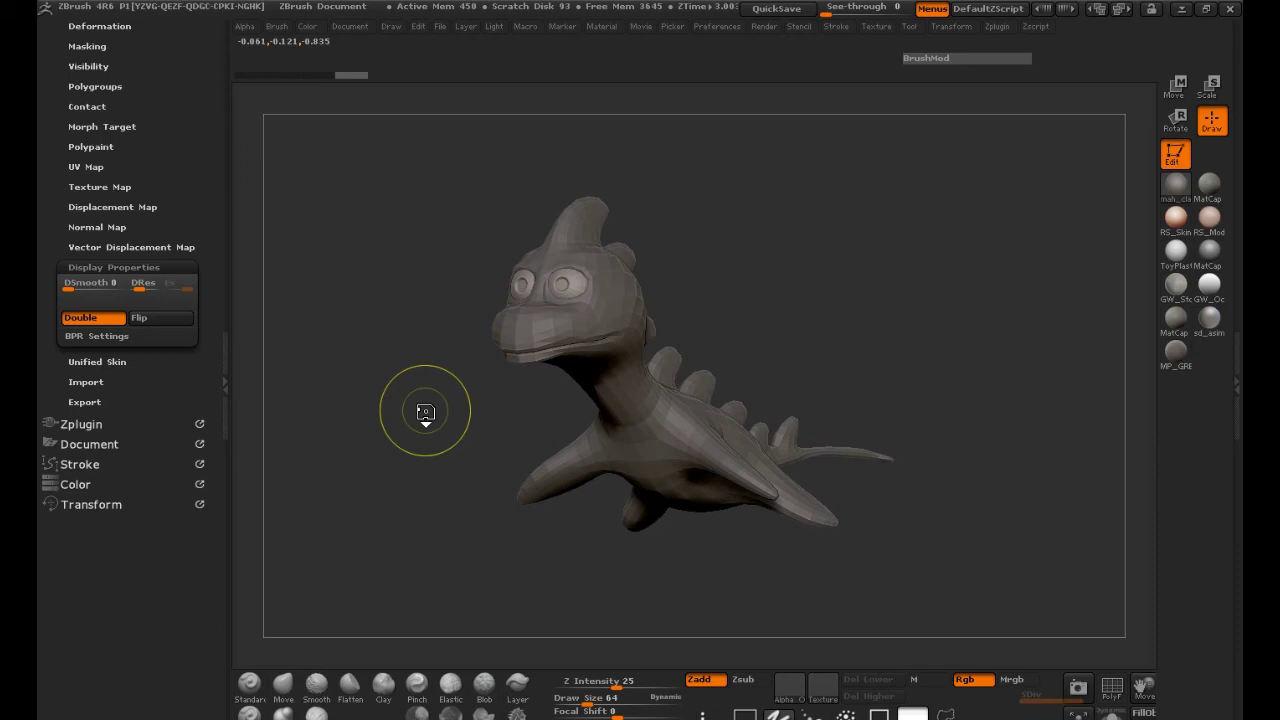
pyautogui.hotkey('ctrl', 'd')
pyautogui.hotkey('ctrl', 'd')
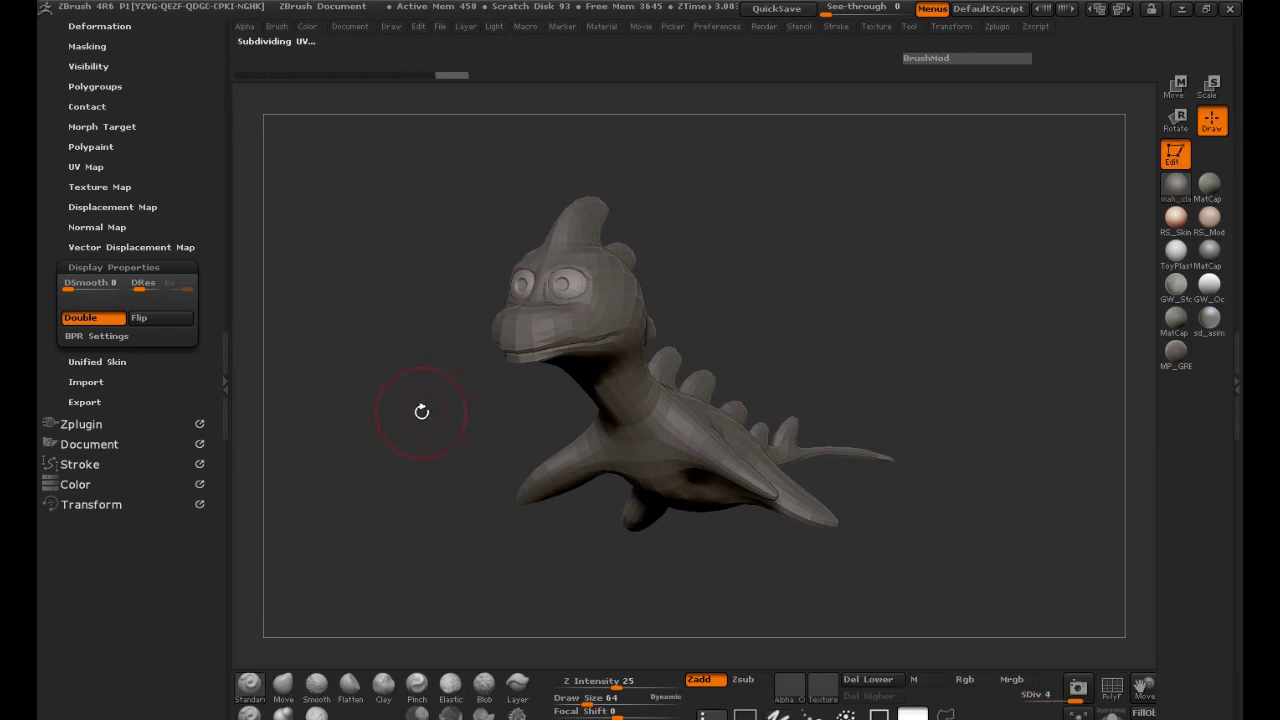
pyautogui.moveTo(423, 409); pyautogui.dragTo(478, 408)
# Make the Body the active subtool and subdivide it up to subdivision level 6.
pyautogui.scroll(6, 183, 200)
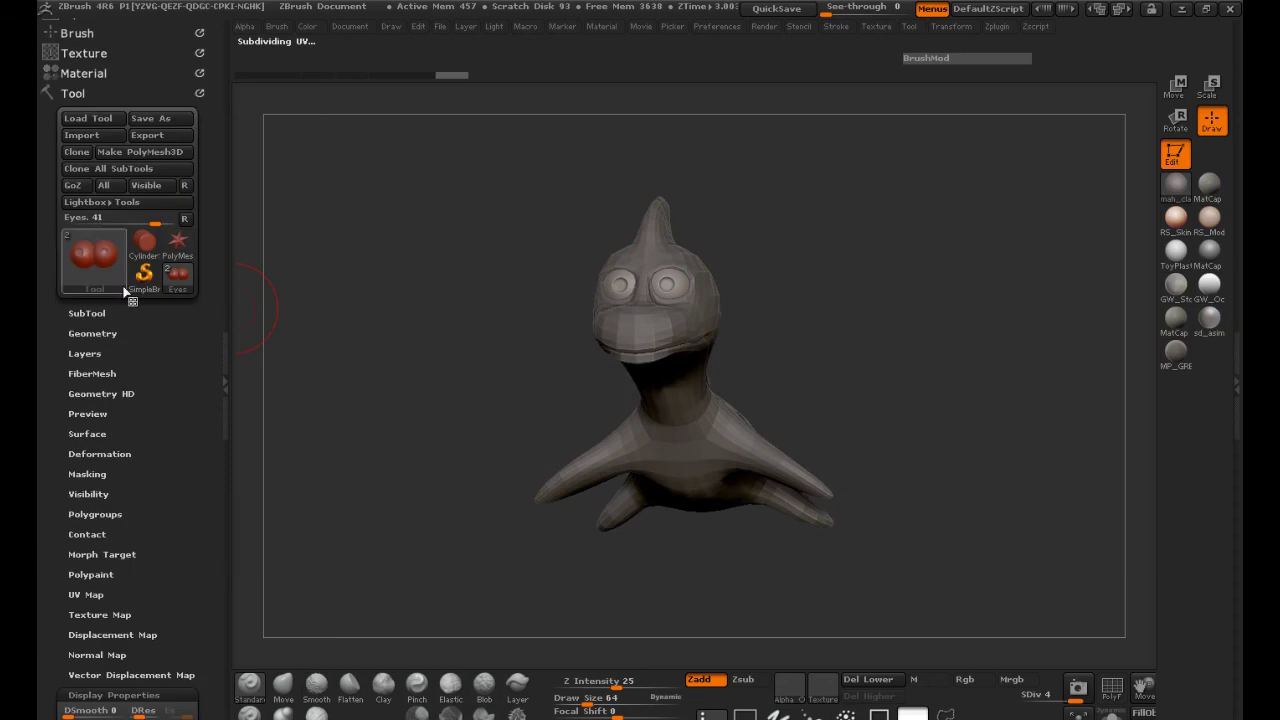
pyautogui.click(94, 308)
pyautogui.scroll(-2, 94, 308)
pyautogui.click(110, 222)
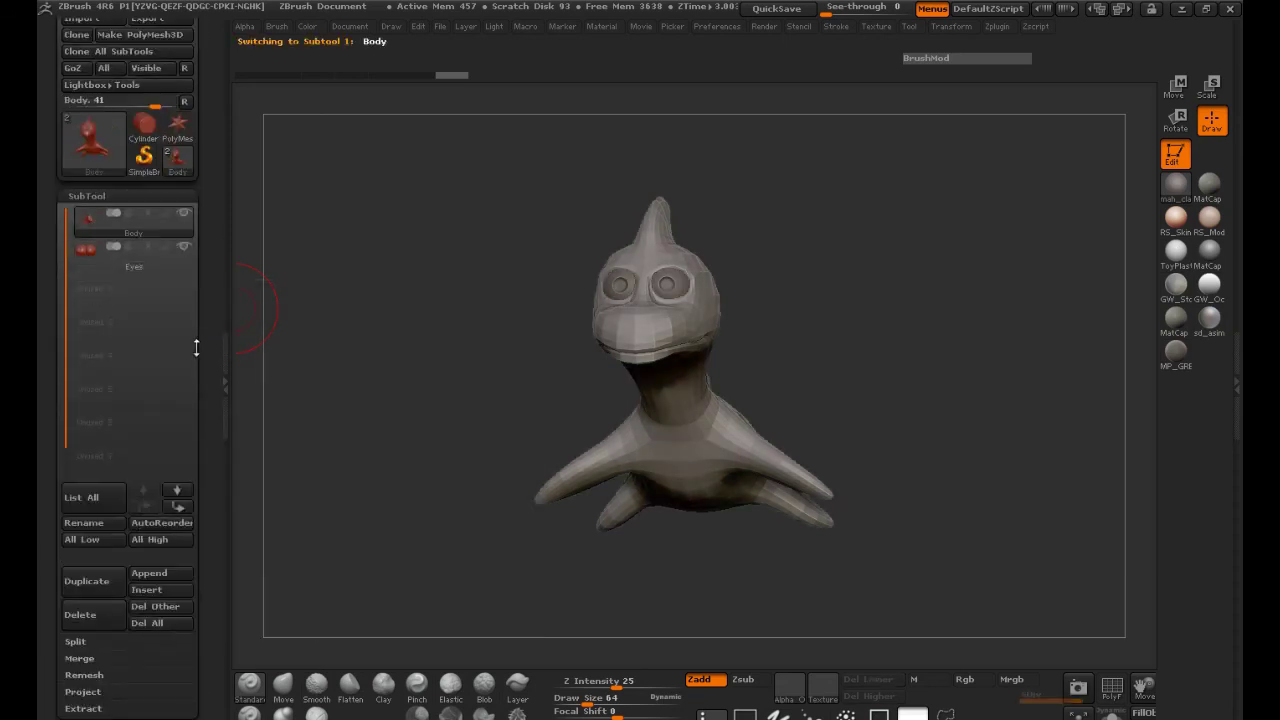
pyautogui.click(220, 360)
pyautogui.moveTo(323, 389)
pyautogui.mouseDown()
pyautogui.moveTo(306, 389)
pyautogui.moveTo(314, 413)
pyautogui.mouseUp()
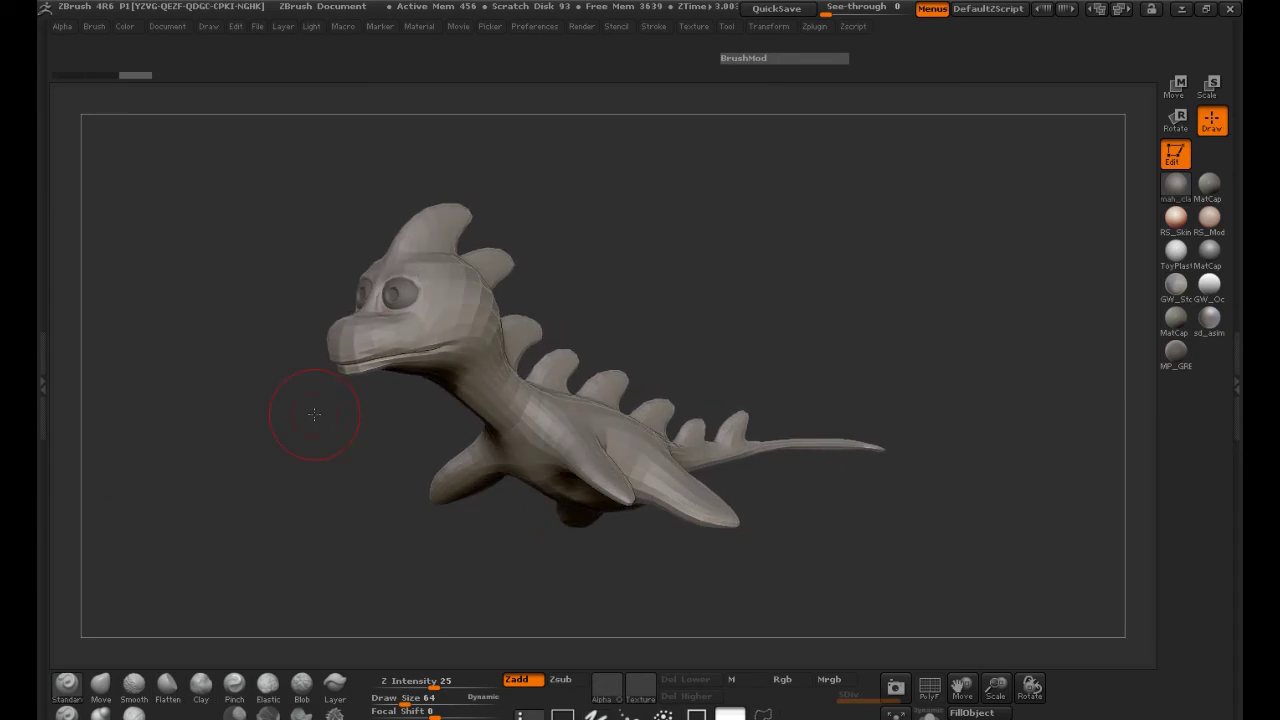
pyautogui.hotkey('ctrl', 'd')
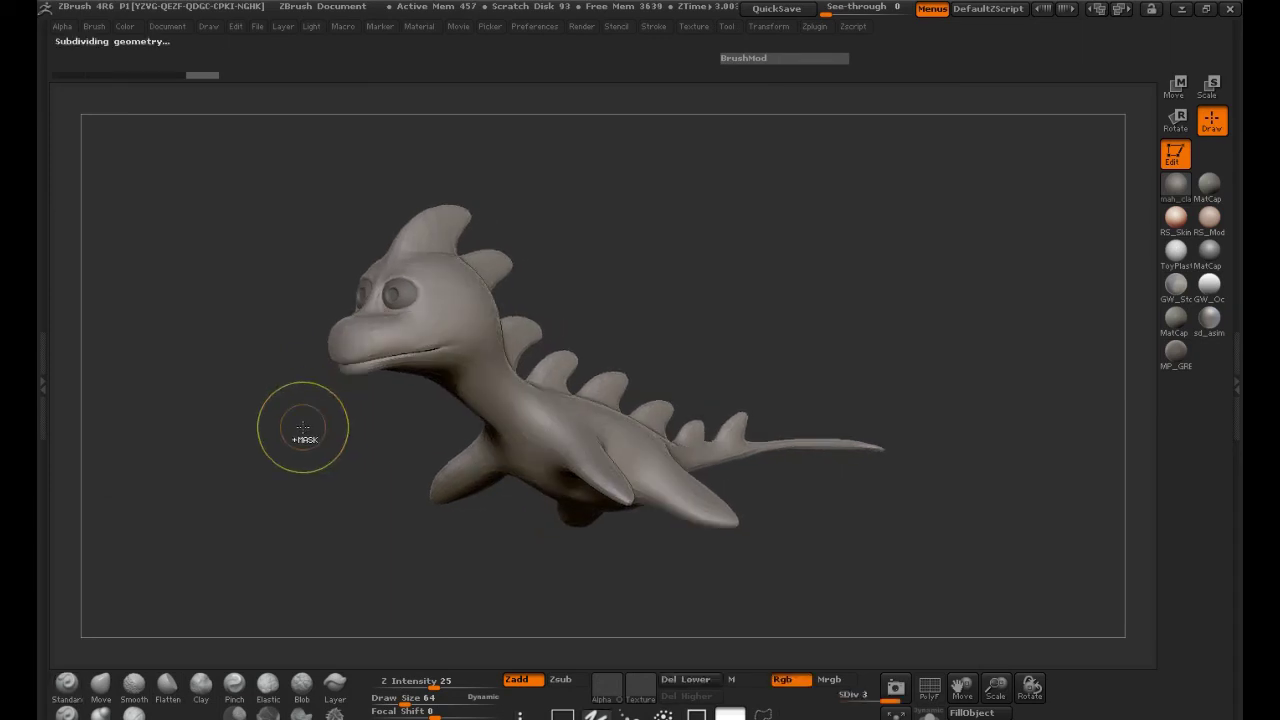
pyautogui.moveTo(300, 432)
pyautogui.keyDown('shift'); pyautogui.mouseDown()
pyautogui.moveTo(342, 441)
pyautogui.moveTo(380, 423)
pyautogui.mouseUp(); pyautogui.keyUp('shift')
pyautogui.moveTo(414, 343); pyautogui.dragTo(423, 346)
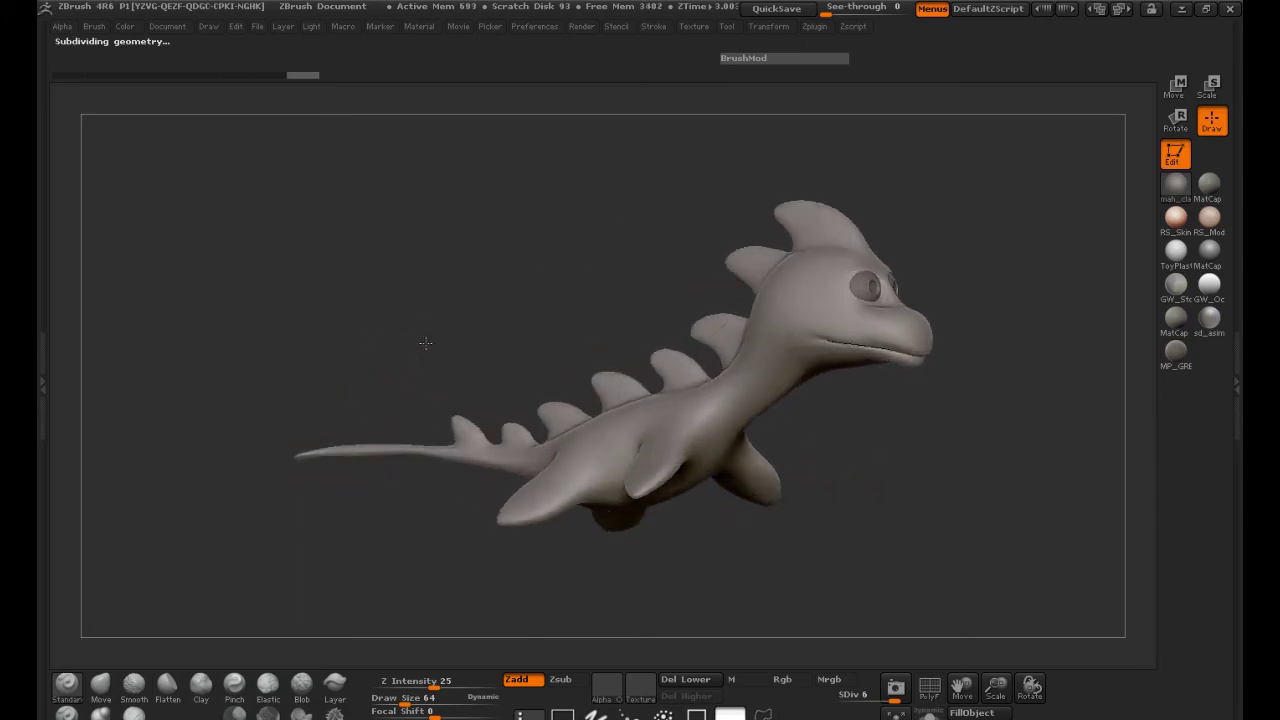
pyautogui.moveTo(872, 421); pyautogui.dragTo(836, 423)
pyautogui.moveTo(866, 374); pyautogui.dragTo(825, 377)
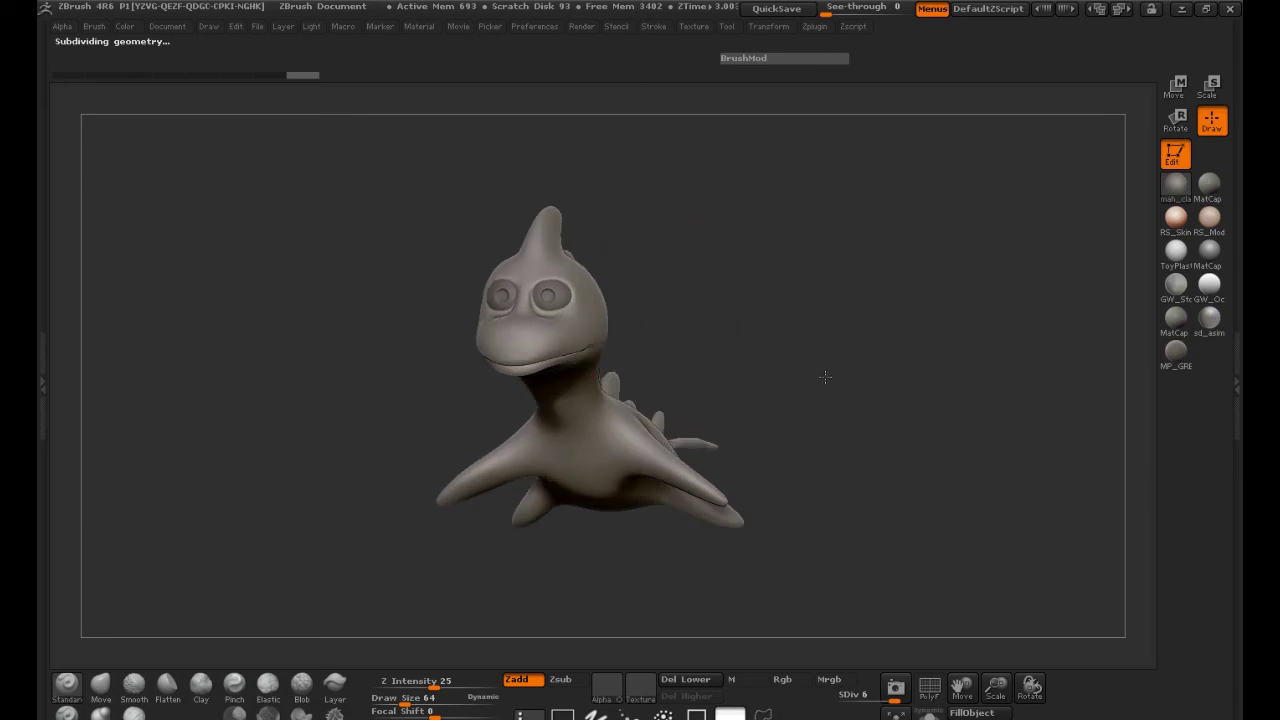
# Turn on the Rgb channel for painting on the Body.
pyautogui.moveTo(456, 373); pyautogui.dragTo(407, 405)
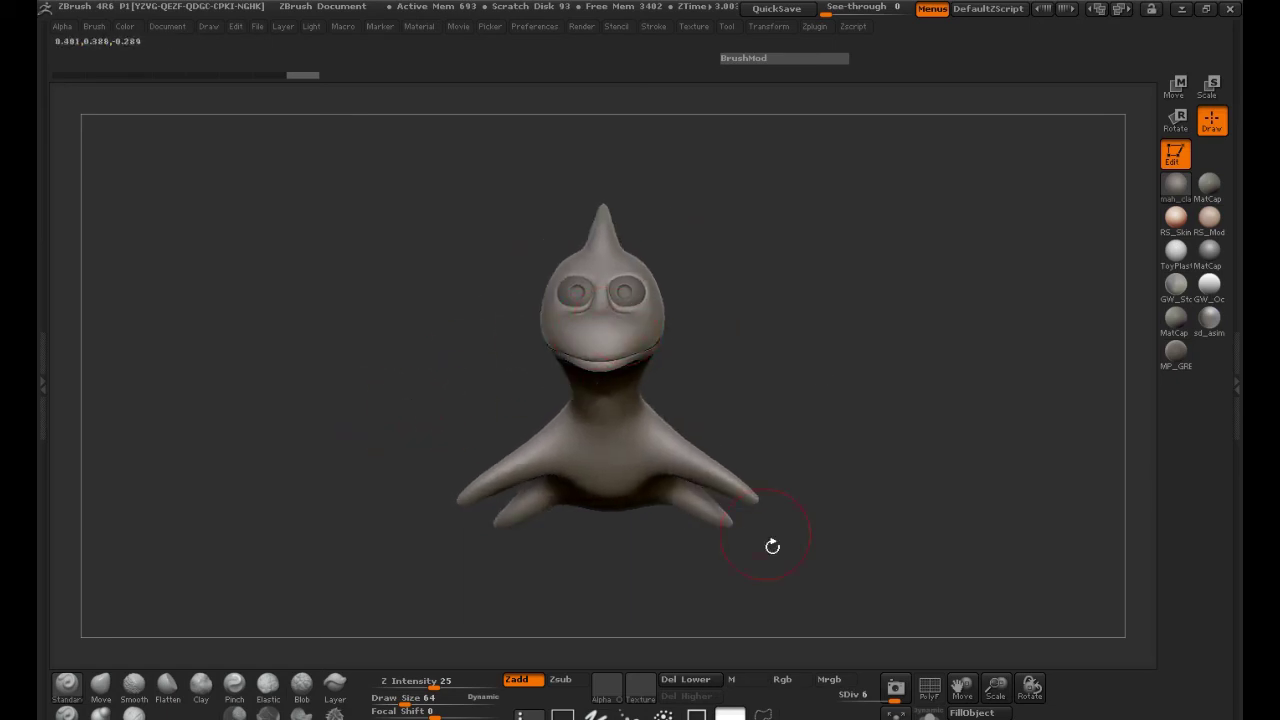
pyautogui.moveTo(840, 470); pyautogui.dragTo(570, 370)
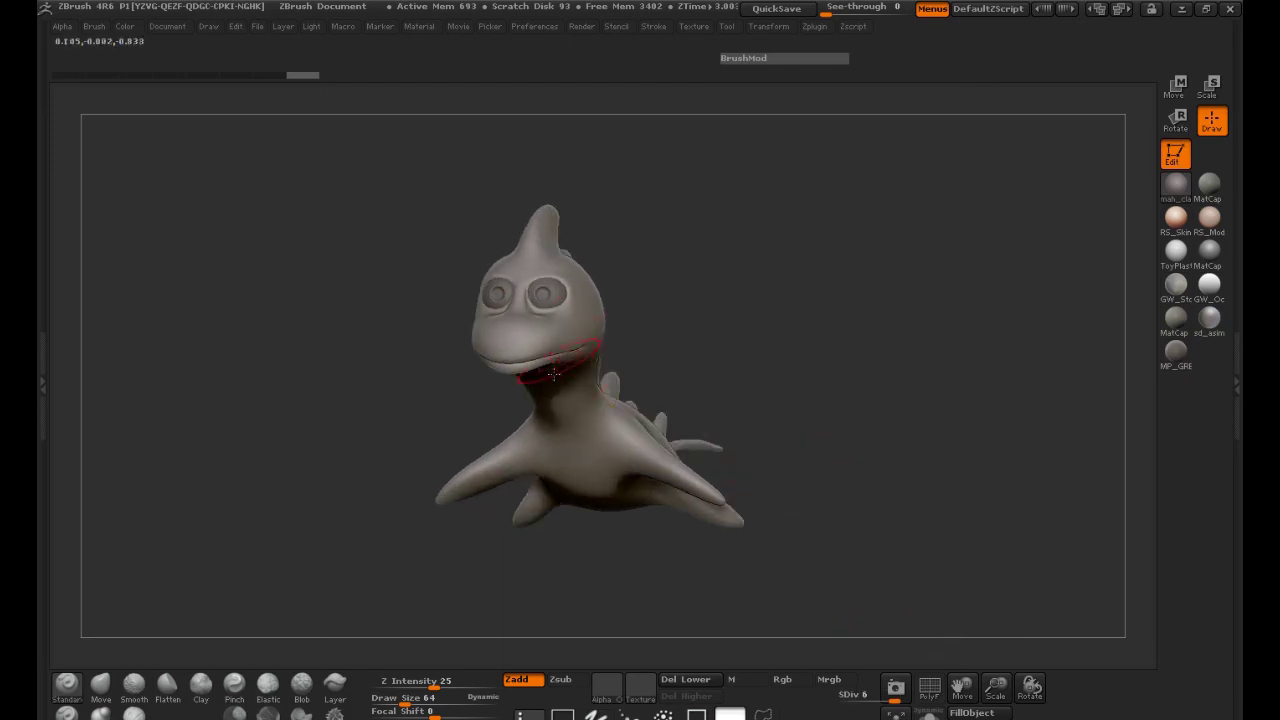
pyautogui.moveTo(702, 365)
pyautogui.mouseDown()
pyautogui.moveTo(600, 370)
pyautogui.moveTo(680, 371)
pyautogui.mouseUp()
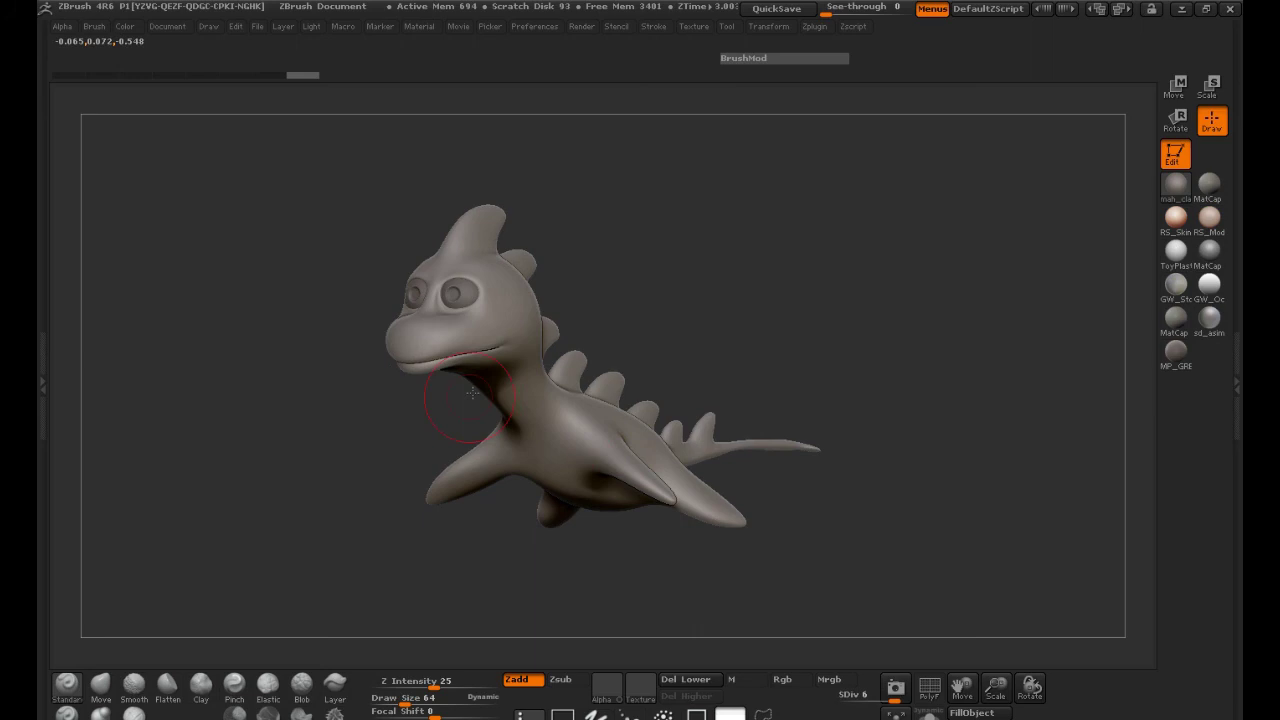
pyautogui.moveTo(440, 400); pyautogui.dragTo(460, 341)
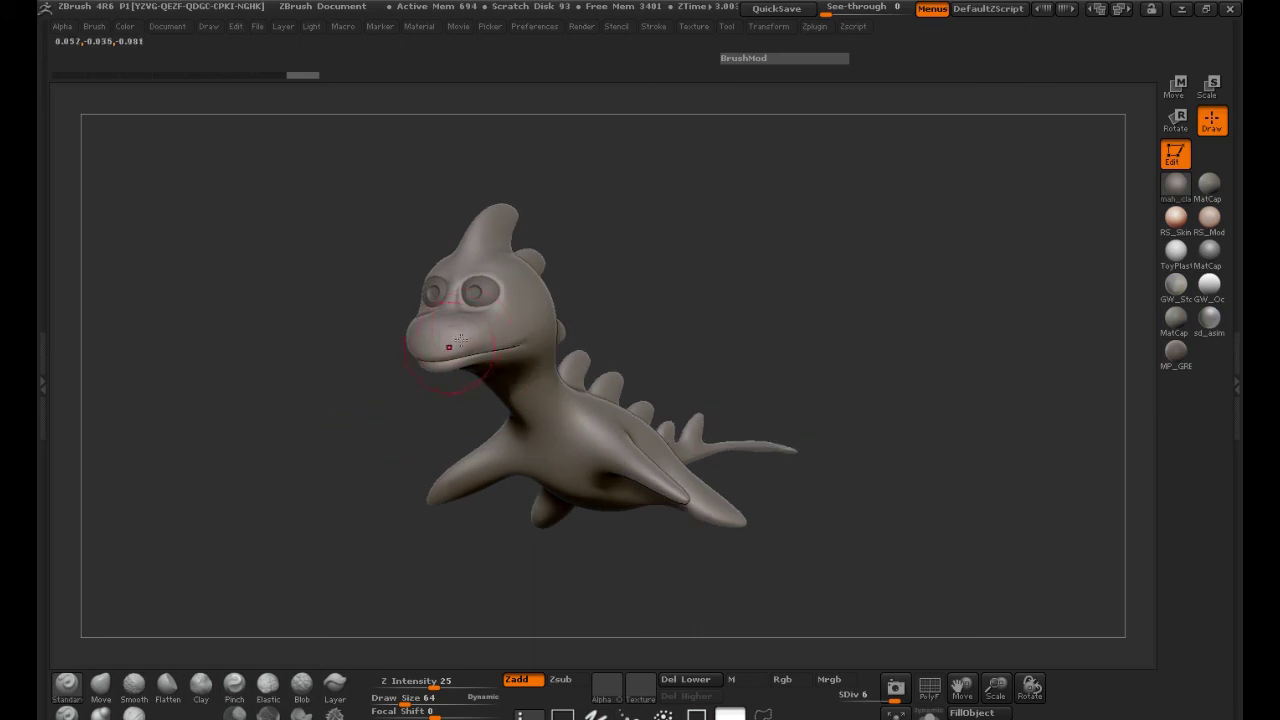
pyautogui.click(785, 684)
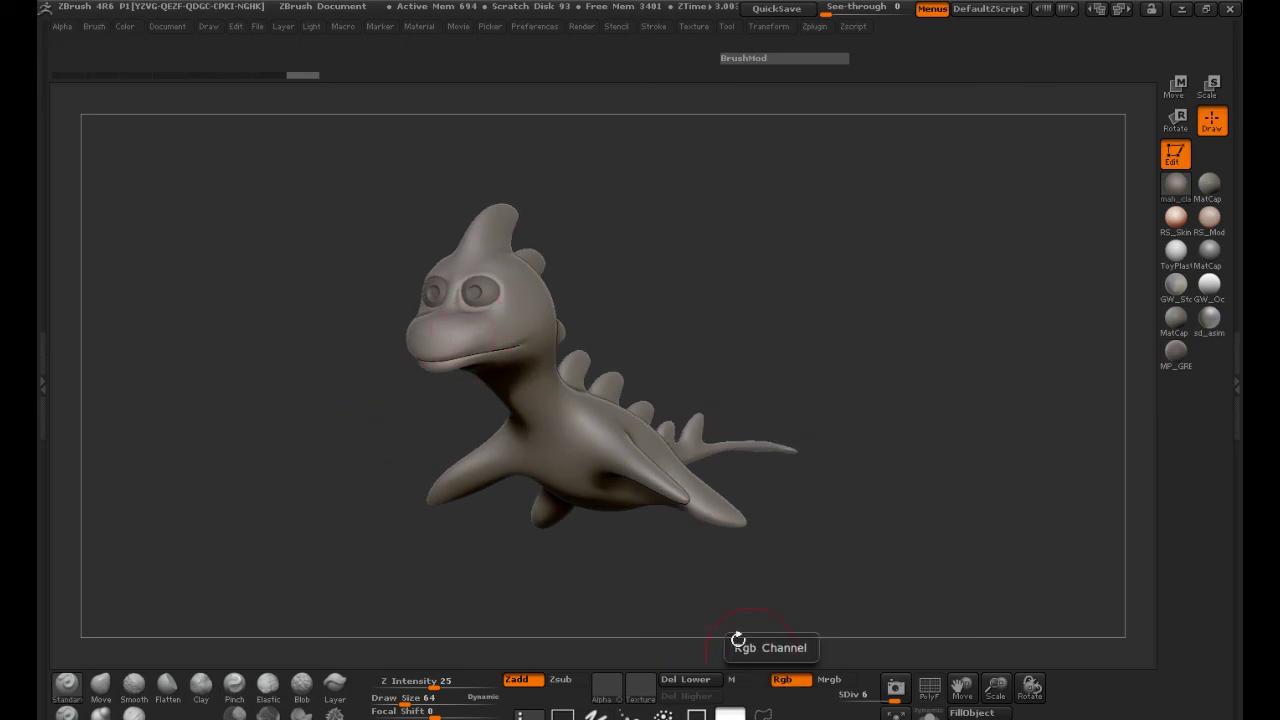
# Look through the Color palette and its Modifiers for the available color pickers.
pyautogui.click(124, 27)
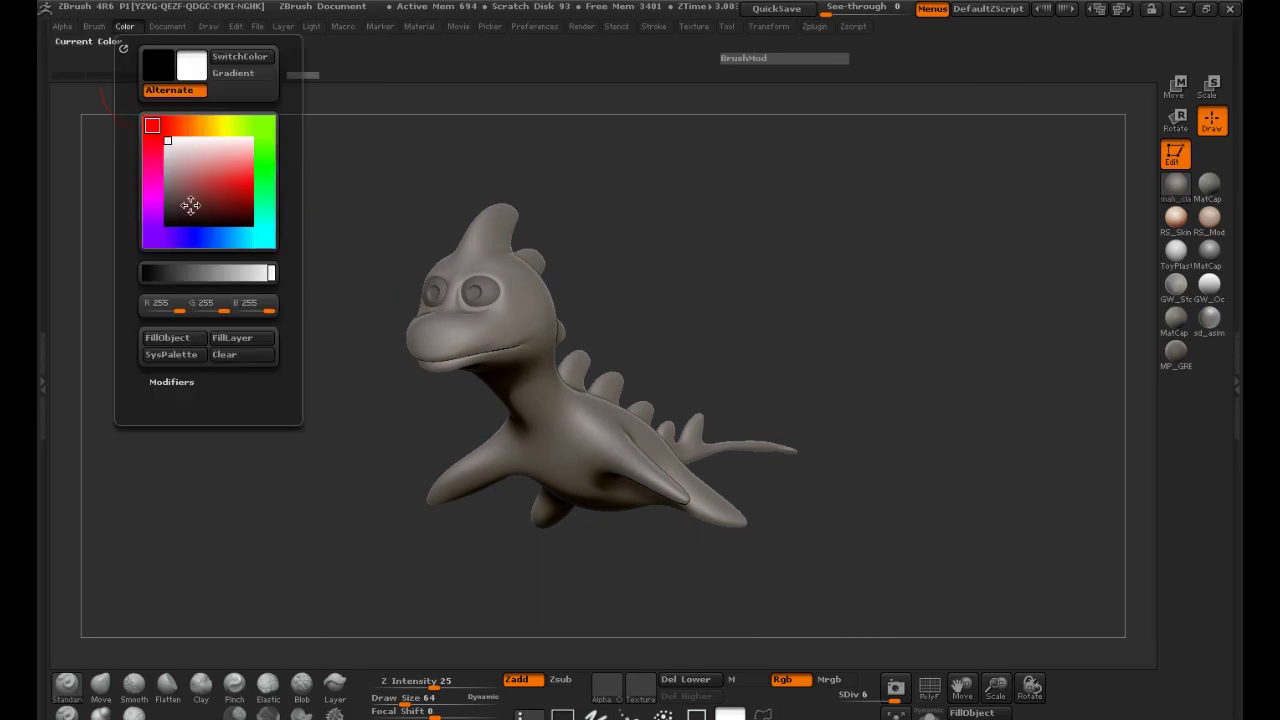
pyautogui.click(695, 28)
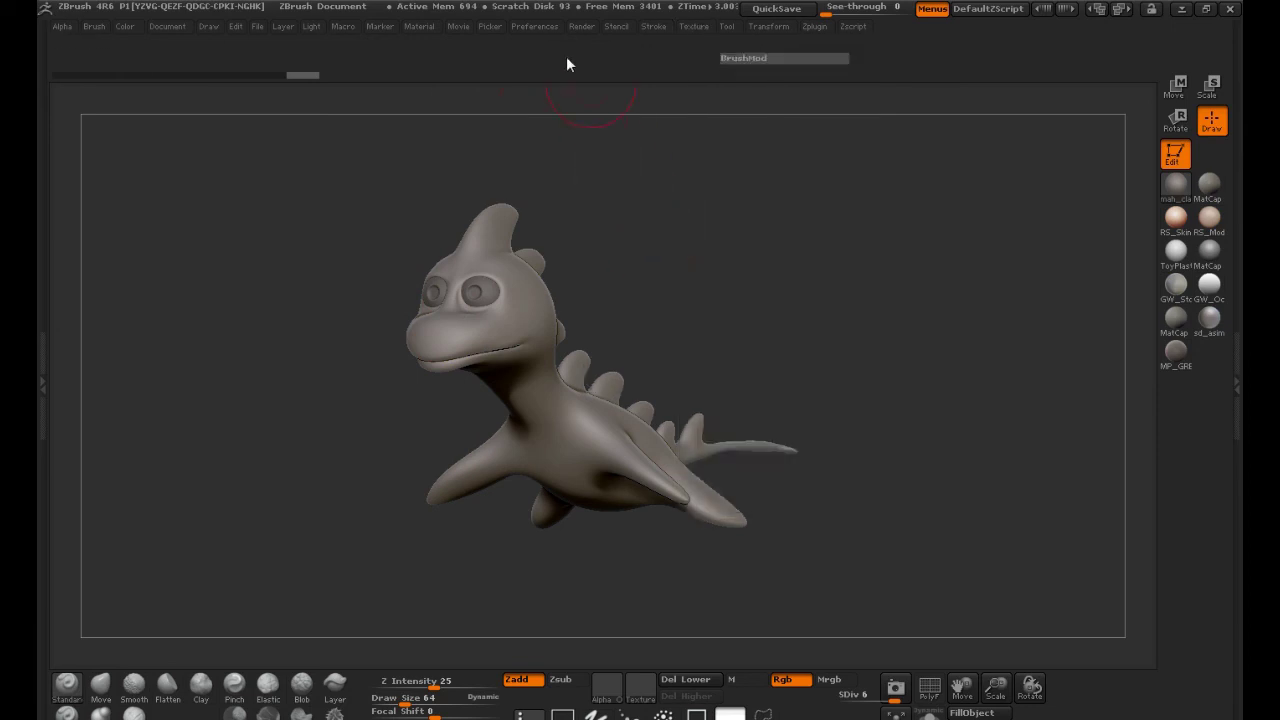
pyautogui.click(582, 28)
pyautogui.click(490, 27)
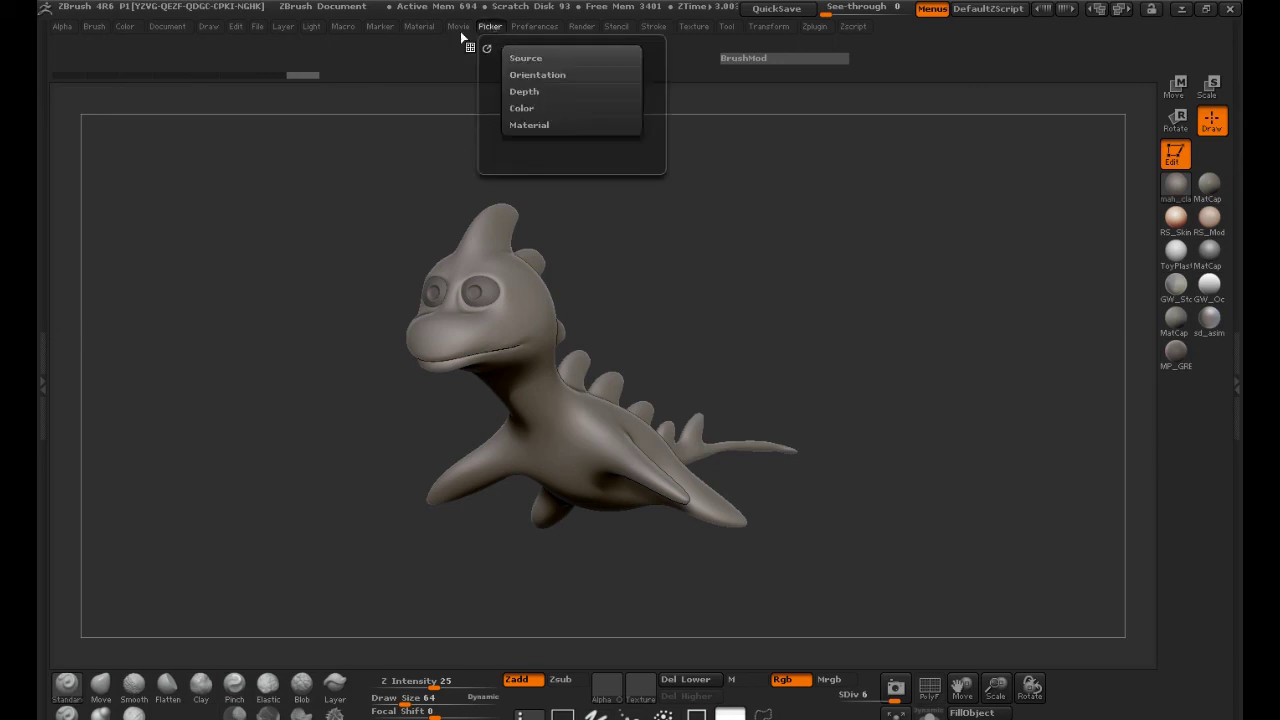
pyautogui.moveTo(345, 33)
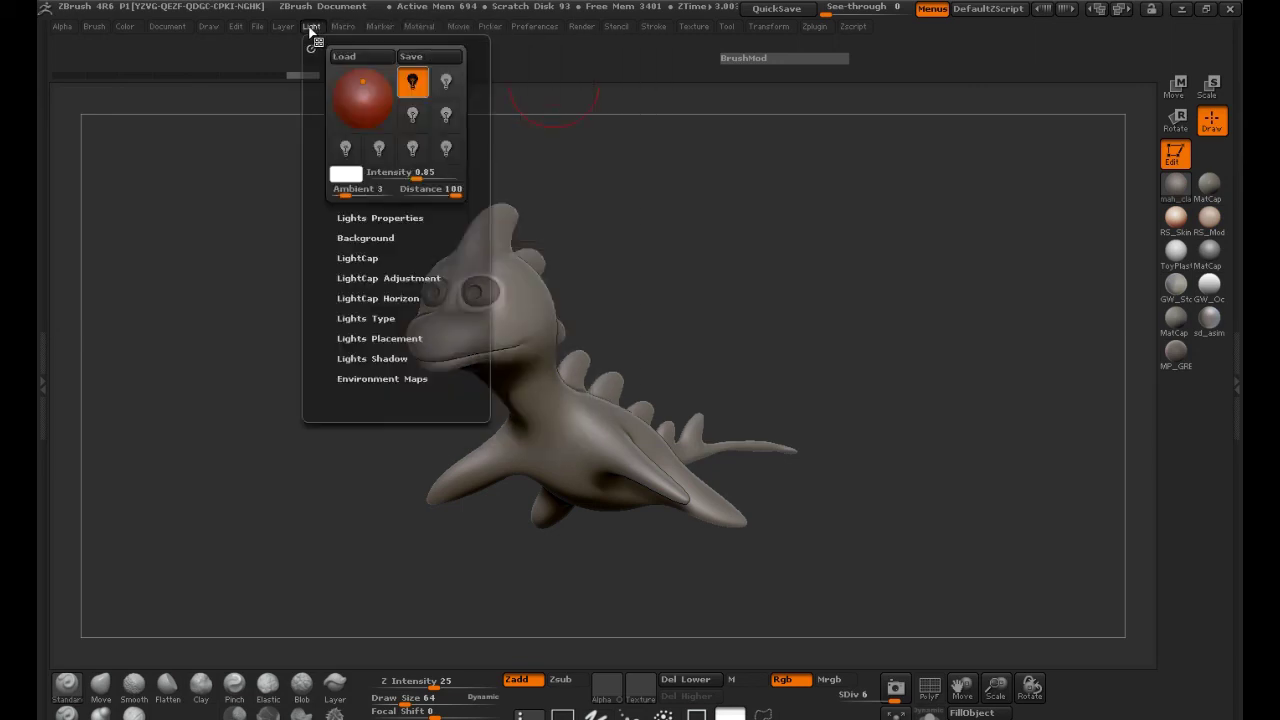
pyautogui.moveTo(234, 33)
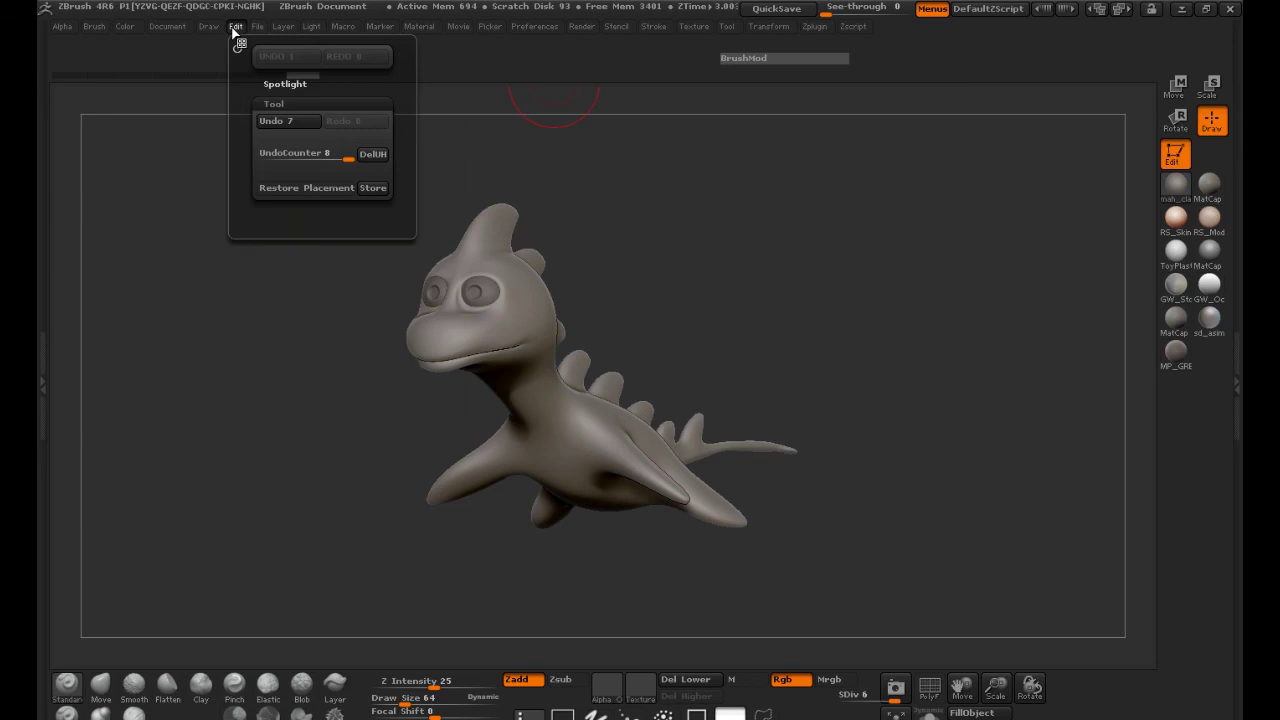
pyautogui.moveTo(182, 35)
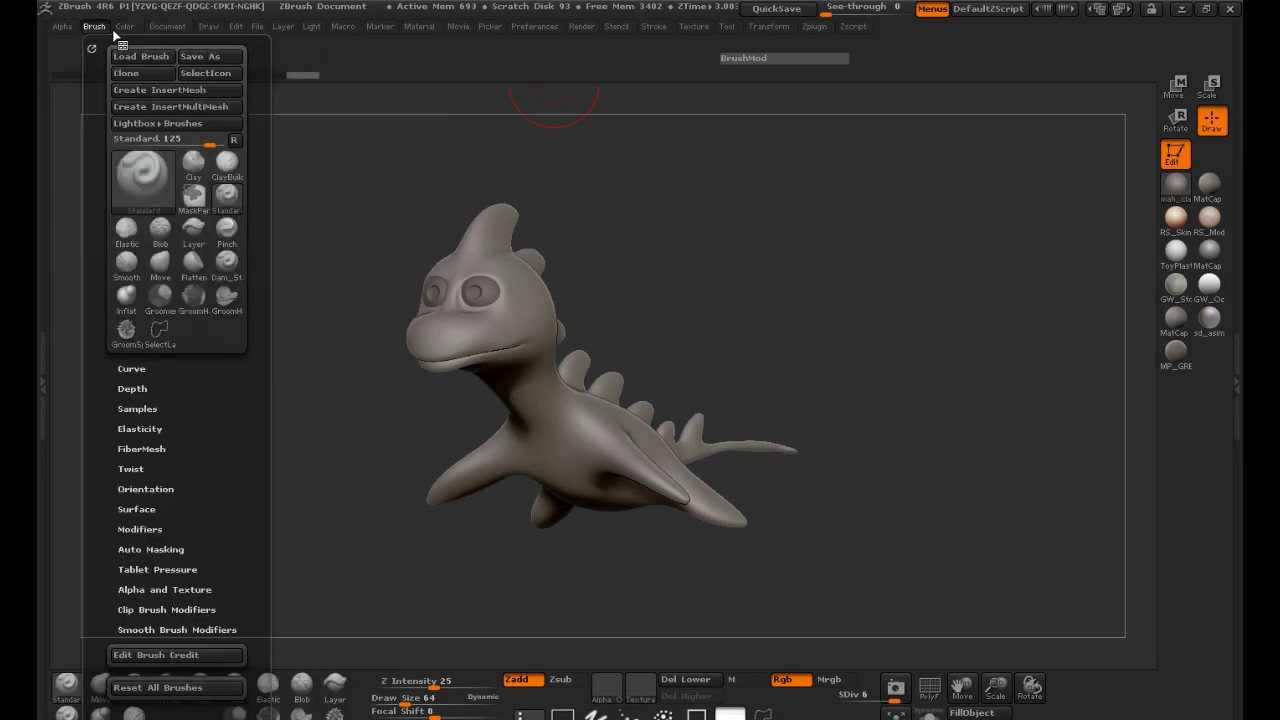
pyautogui.moveTo(126, 33)
pyautogui.click(180, 382)
pyautogui.scroll(-5, 234, 417)
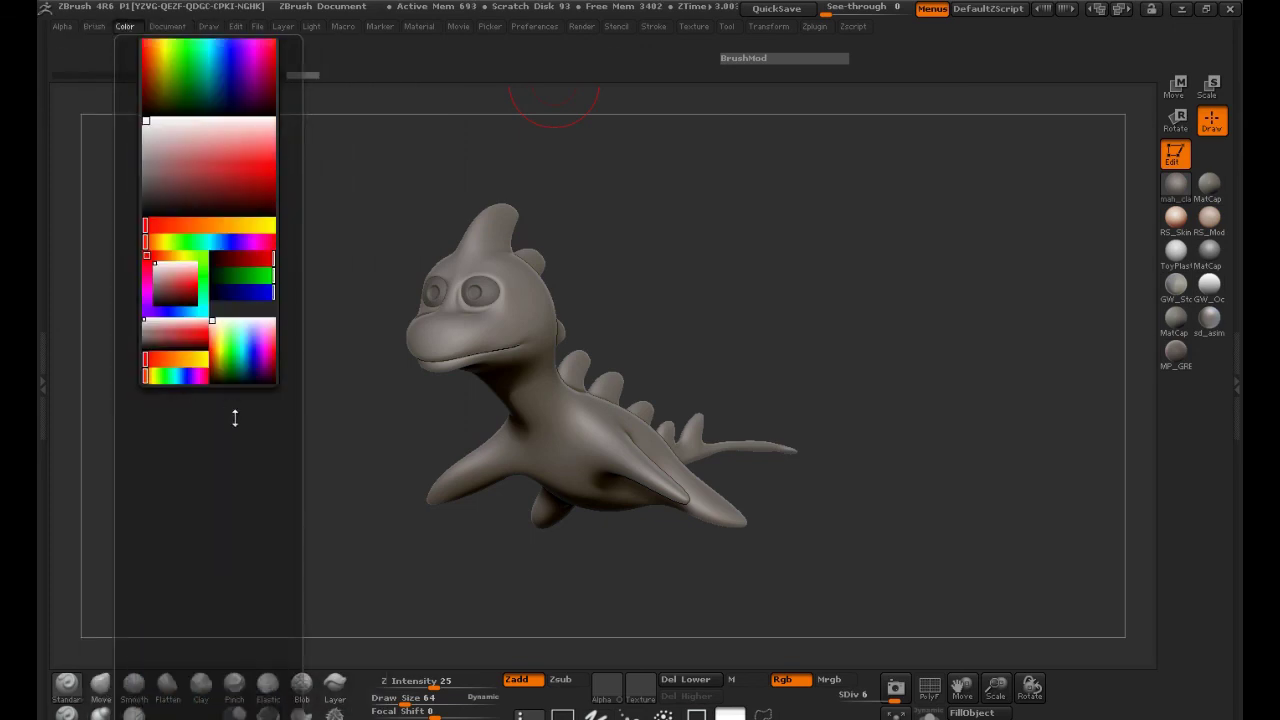
pyautogui.scroll(5, 234, 417)
pyautogui.click(187, 382)
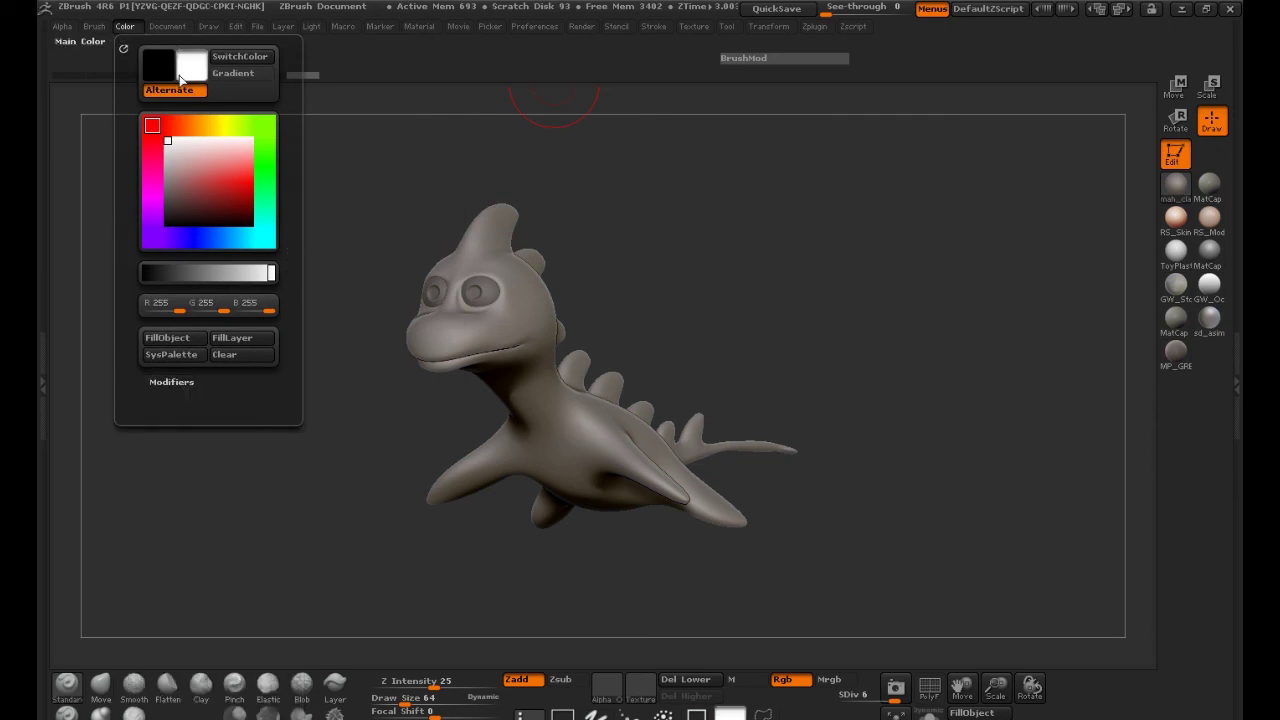
# Pick a near-white current color and fill the Body subtool with it.
pyautogui.moveTo(645, 230); pyautogui.dragTo(811, 362)
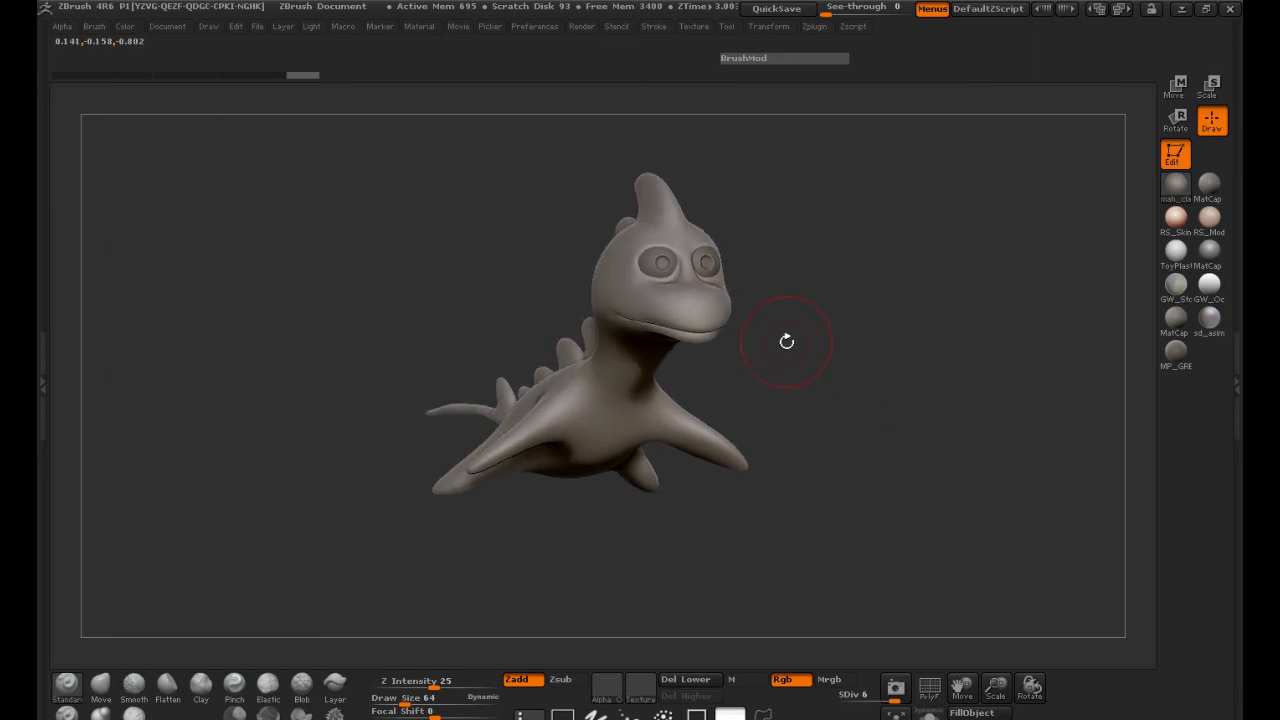
pyautogui.press('space')
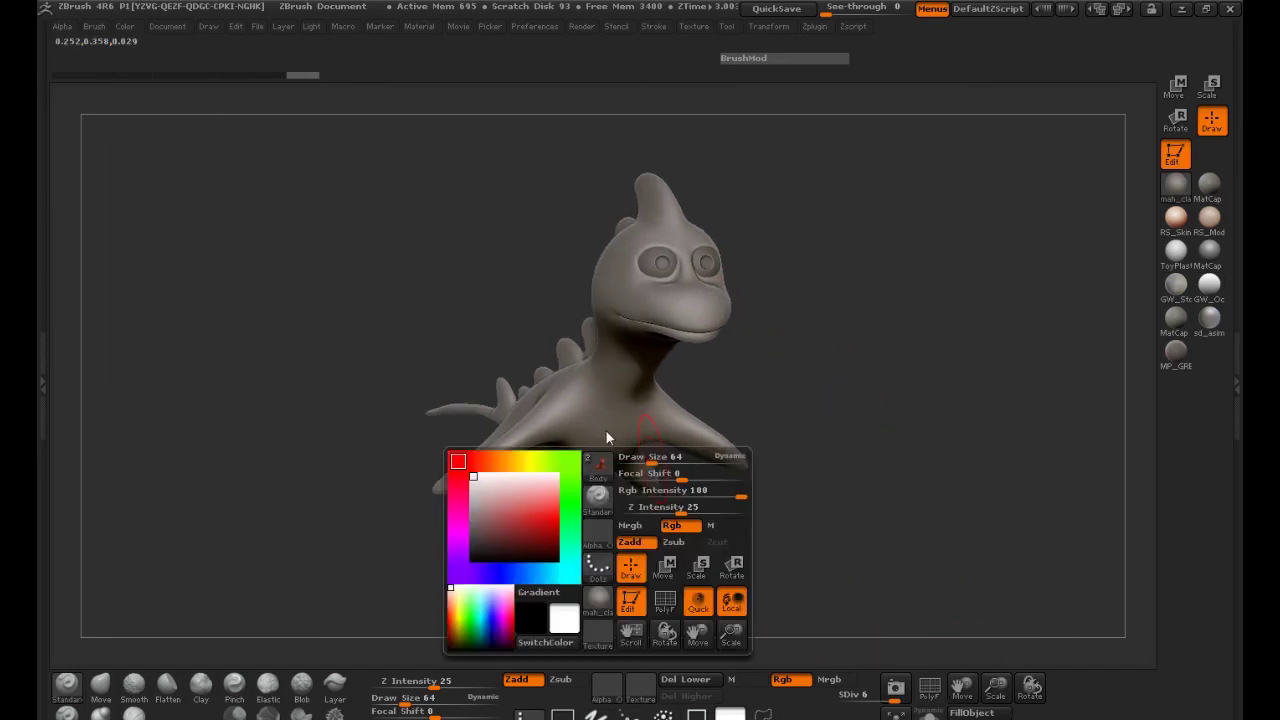
pyautogui.press('space')
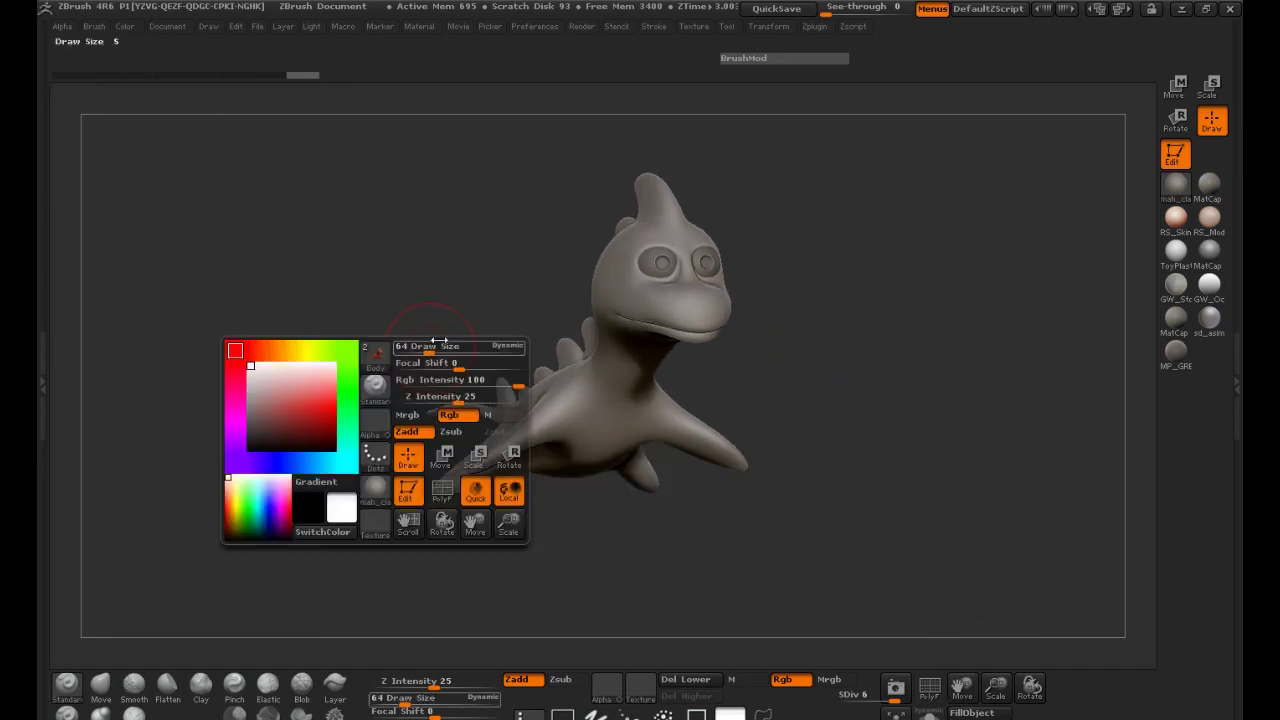
pyautogui.click(293, 400)
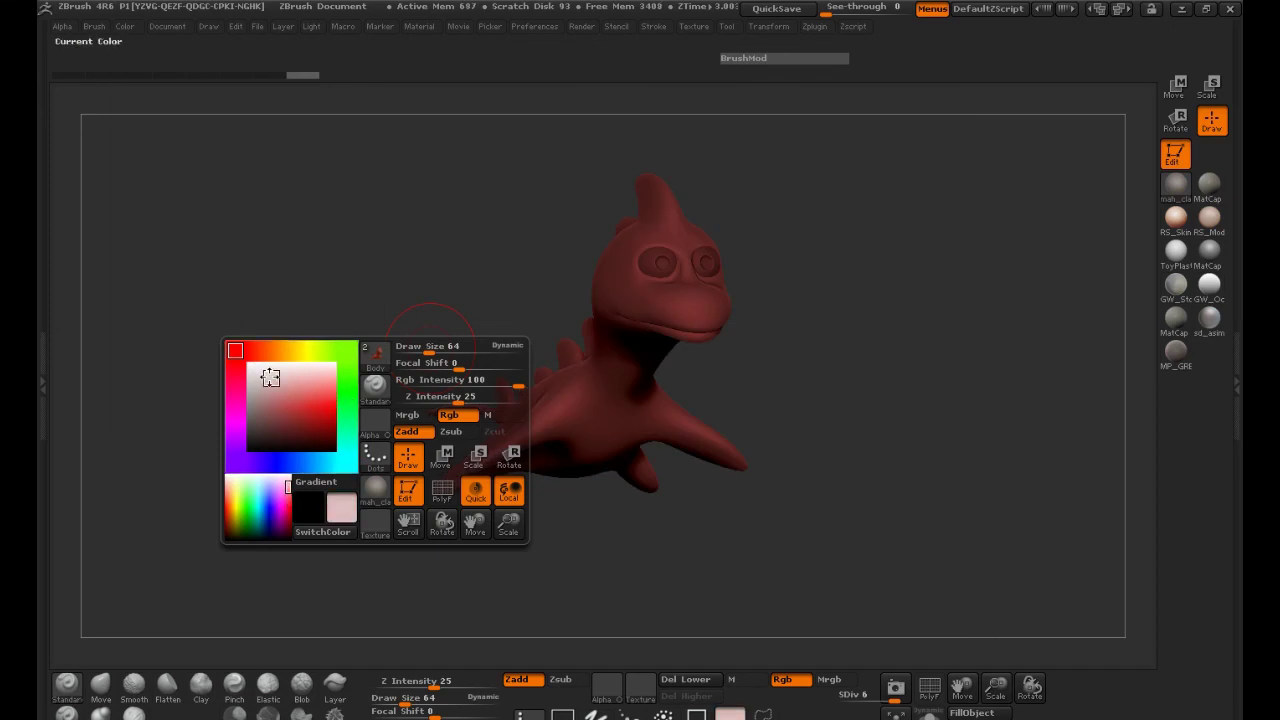
pyautogui.moveTo(270, 377); pyautogui.dragTo(253, 370)
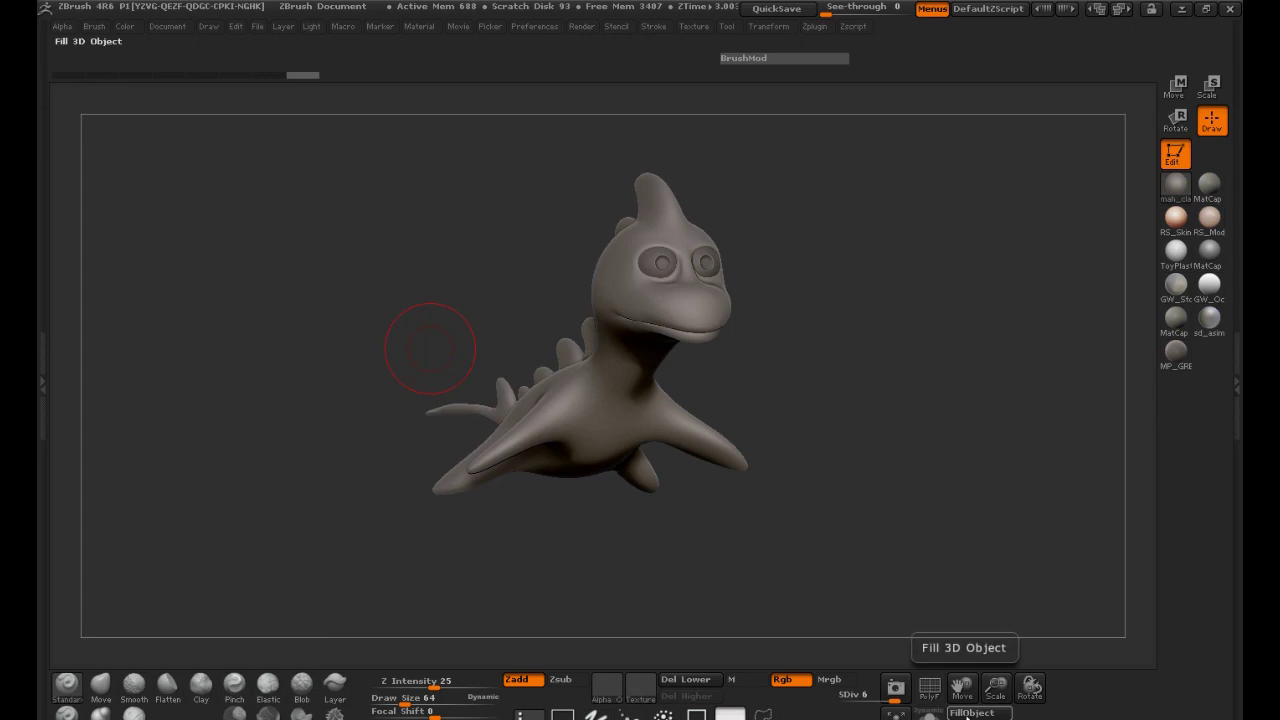
pyautogui.moveTo(886, 557); pyautogui.dragTo(343, 414)
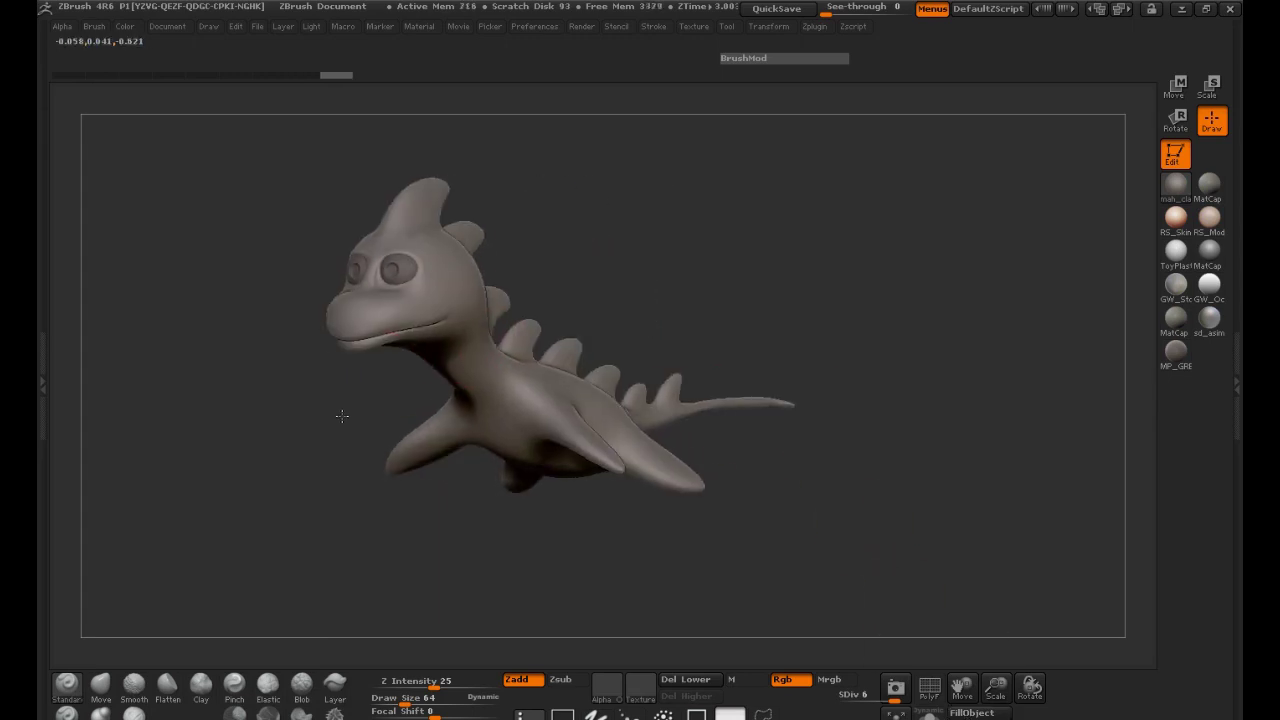
# Preview a dark red current color on the creature and return the color to near-white.
pyautogui.click(1177, 186)
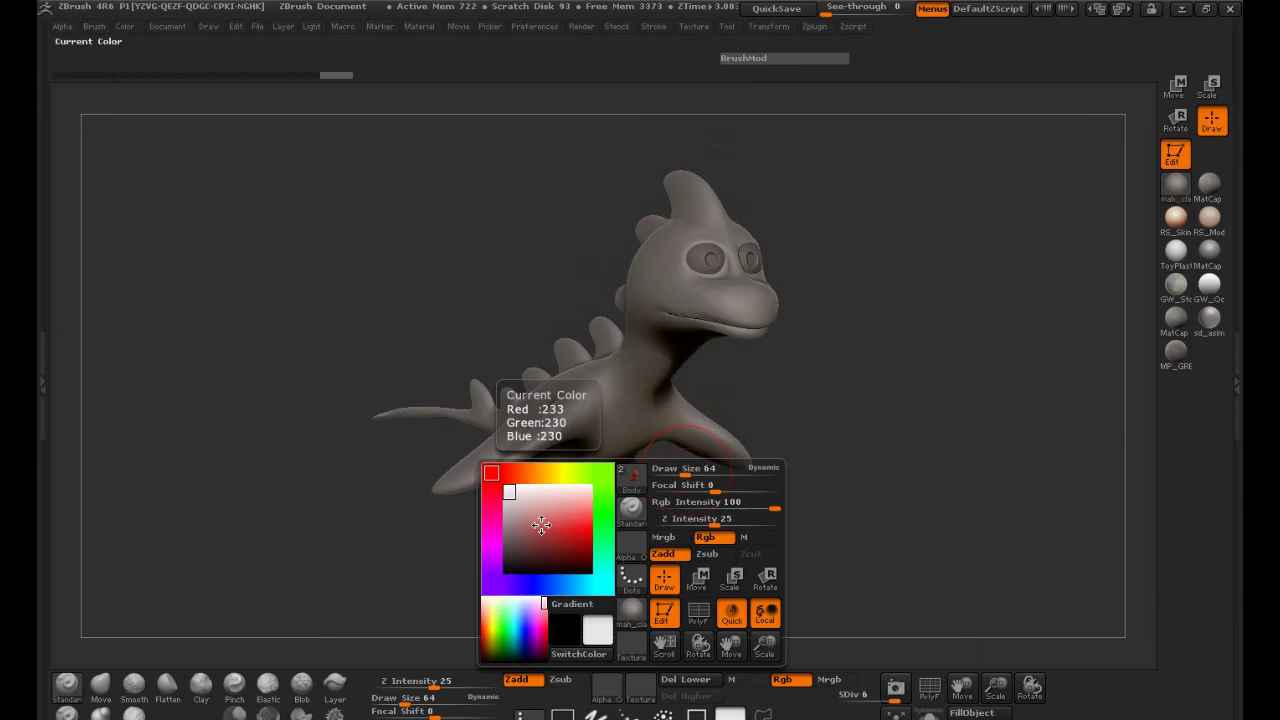
pyautogui.click(560, 537)
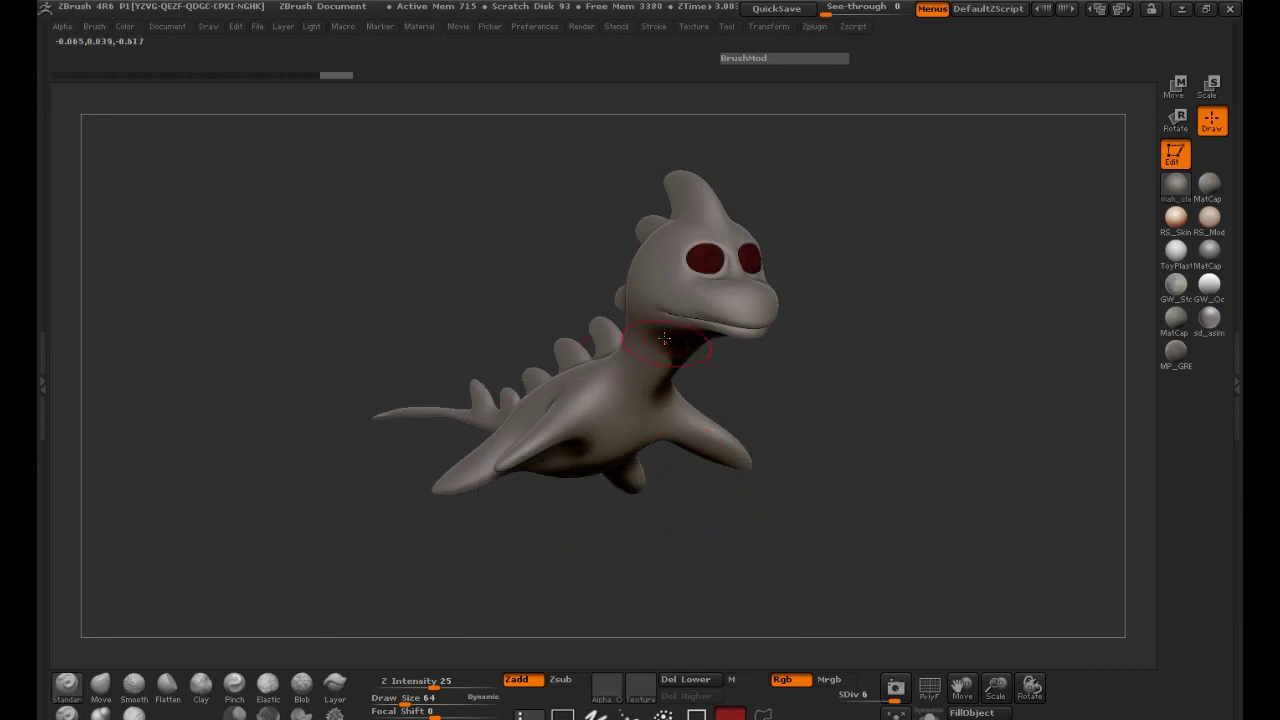
pyautogui.moveTo(460, 304); pyautogui.dragTo(737, 272)
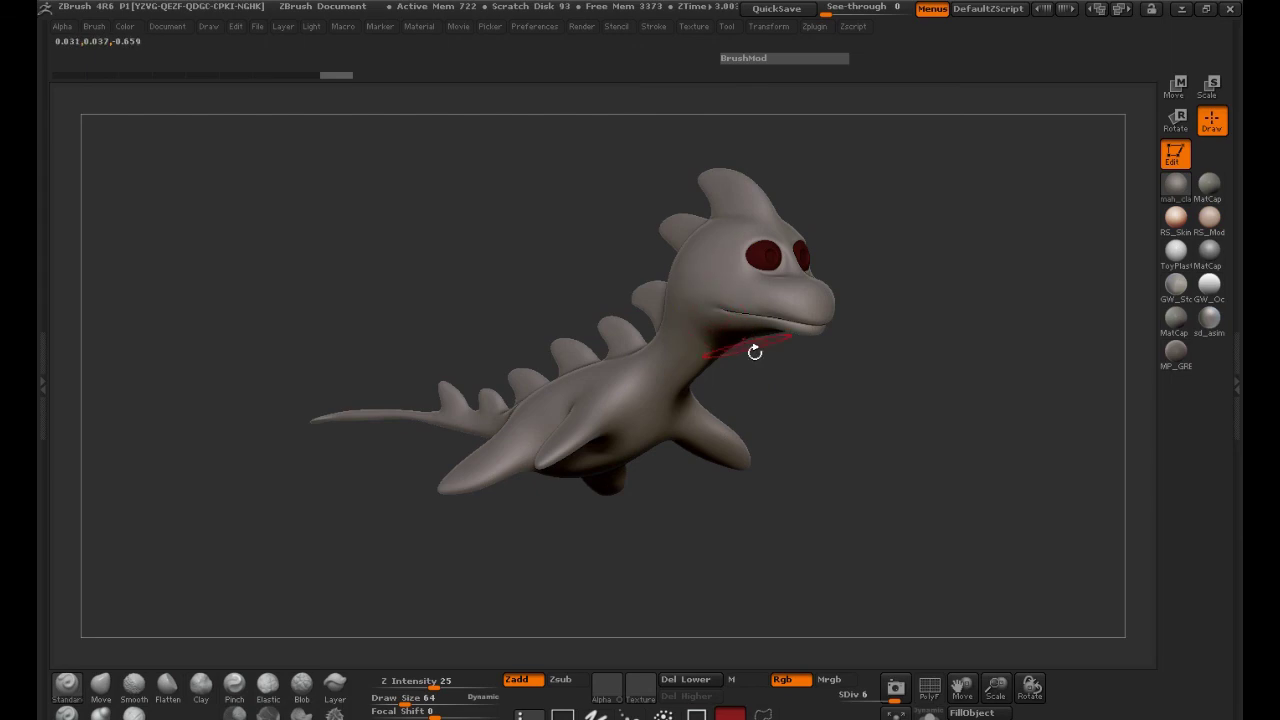
pyautogui.moveTo(755, 352); pyautogui.dragTo(650, 390)
pyautogui.press('space')
pyautogui.moveTo(480, 445); pyautogui.dragTo(460, 425)
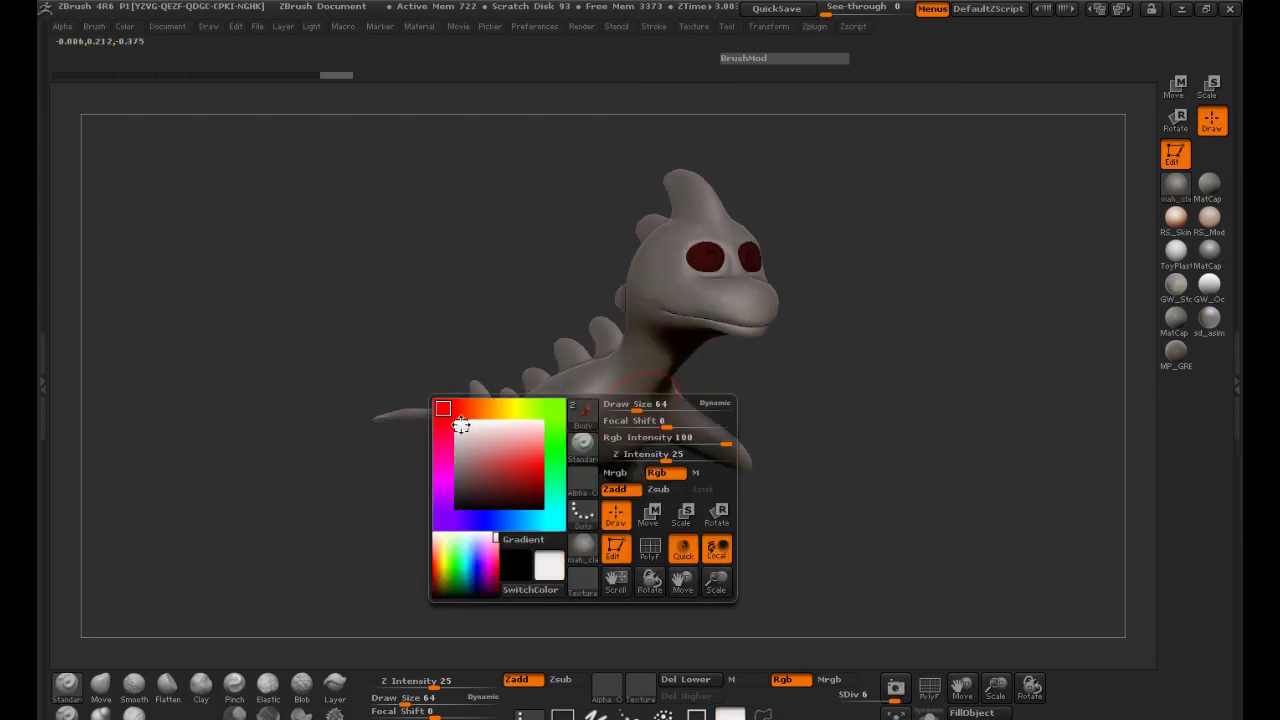
# Restrict painting and filling to the M (material) channel only.
pyautogui.moveTo(737, 328); pyautogui.dragTo(692, 341)
pyautogui.click(829, 680)
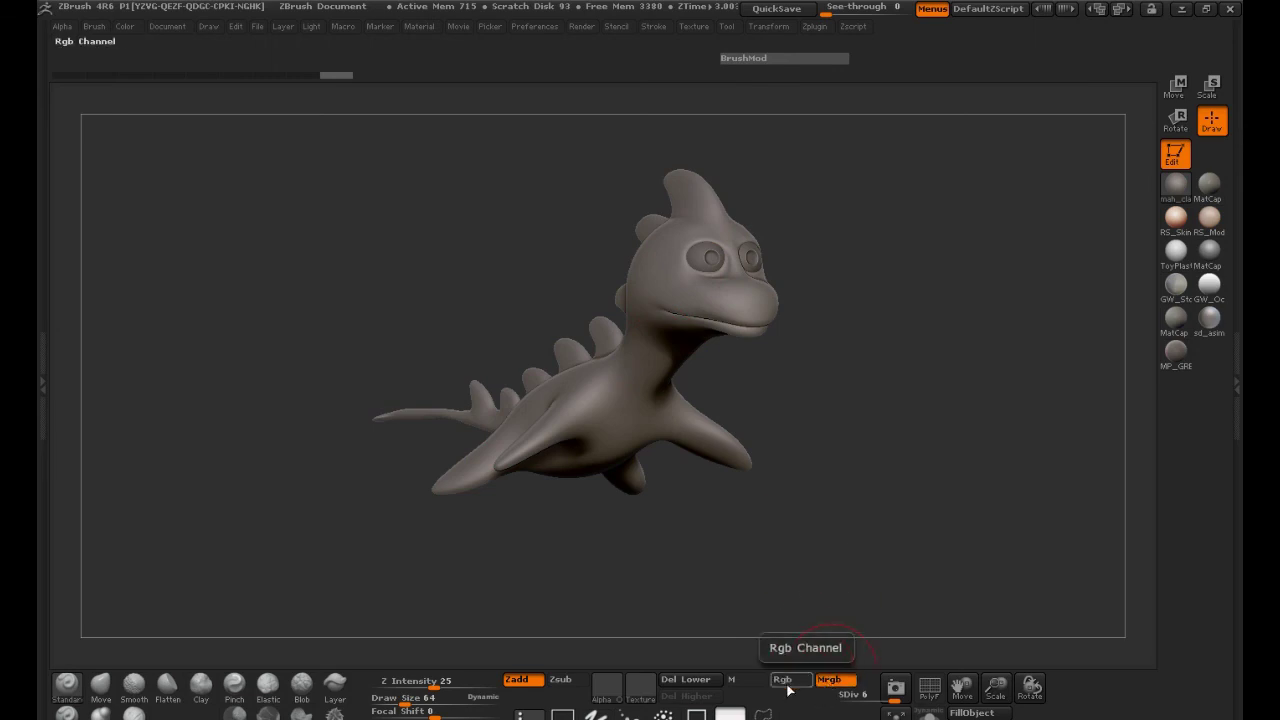
pyautogui.click(745, 680)
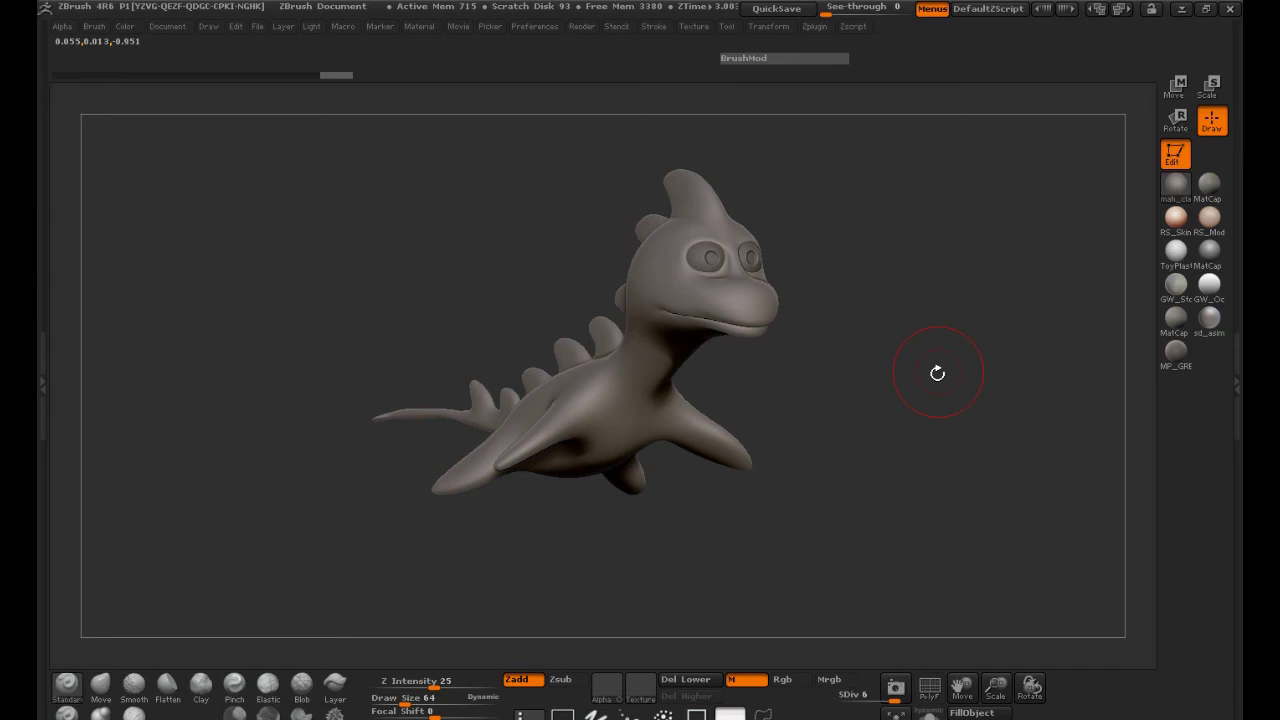
# Preview the ToyPlas material on the creature and return to the mah_cla material.
pyautogui.moveTo(937, 371)
pyautogui.mouseDown()
pyautogui.moveTo(917, 385)
pyautogui.moveTo(820, 384)
pyautogui.mouseUp()
pyautogui.click(1173, 250)
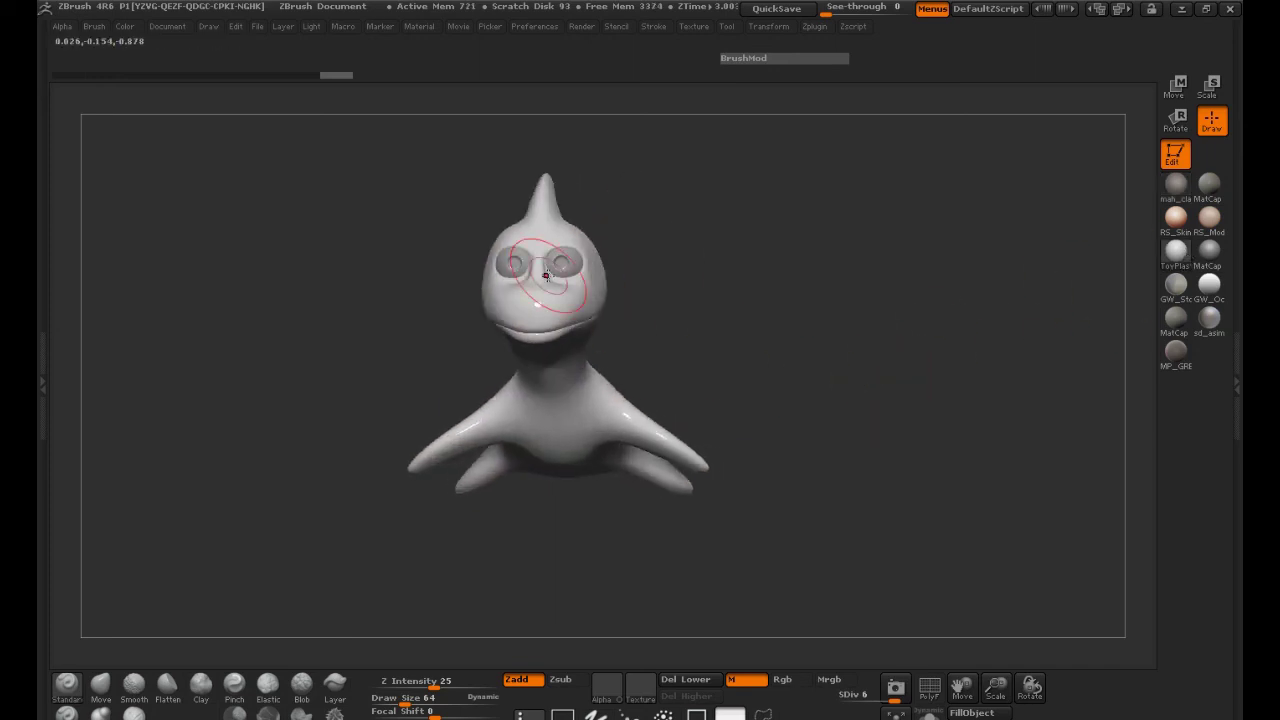
pyautogui.moveTo(700, 260); pyautogui.dragTo(880, 270)
pyautogui.click(1175, 183)
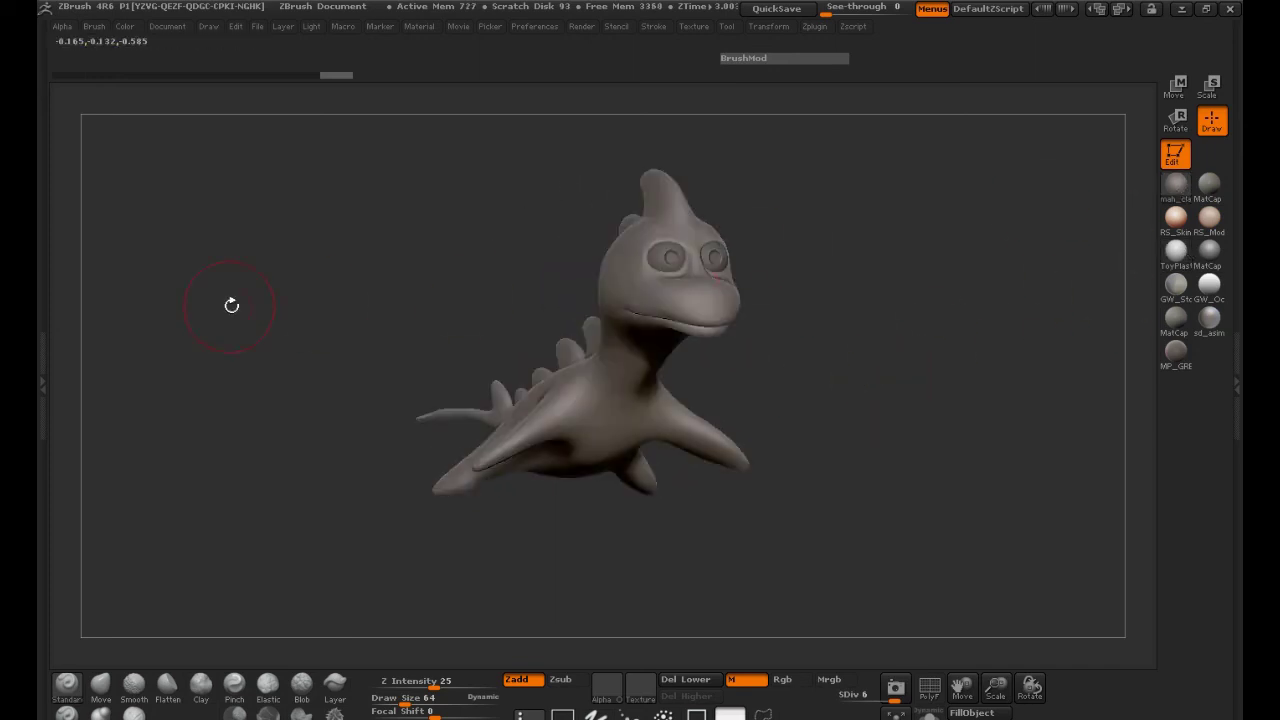
# Make the Eyes the active subtool and fill it with the ToyPlas material.
pyautogui.moveTo(231, 303); pyautogui.dragTo(57, 362)
pyautogui.click(43, 362)
pyautogui.click(87, 256)
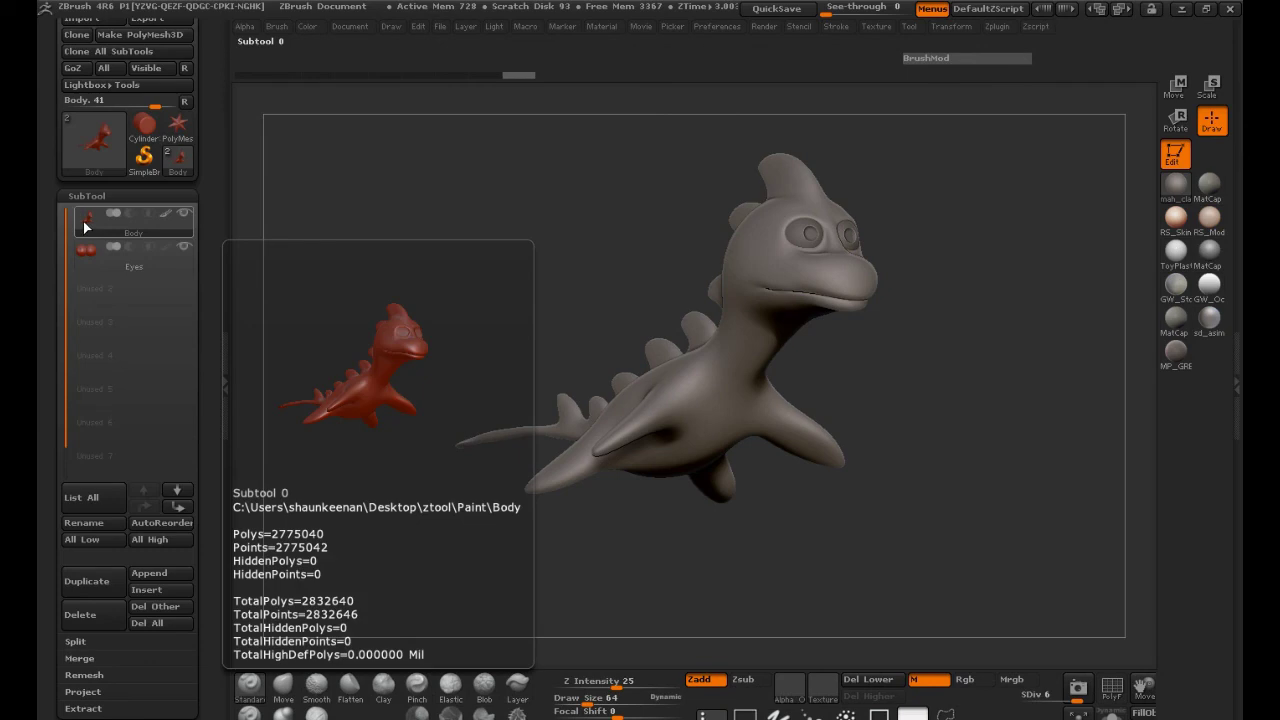
pyautogui.click(1176, 250)
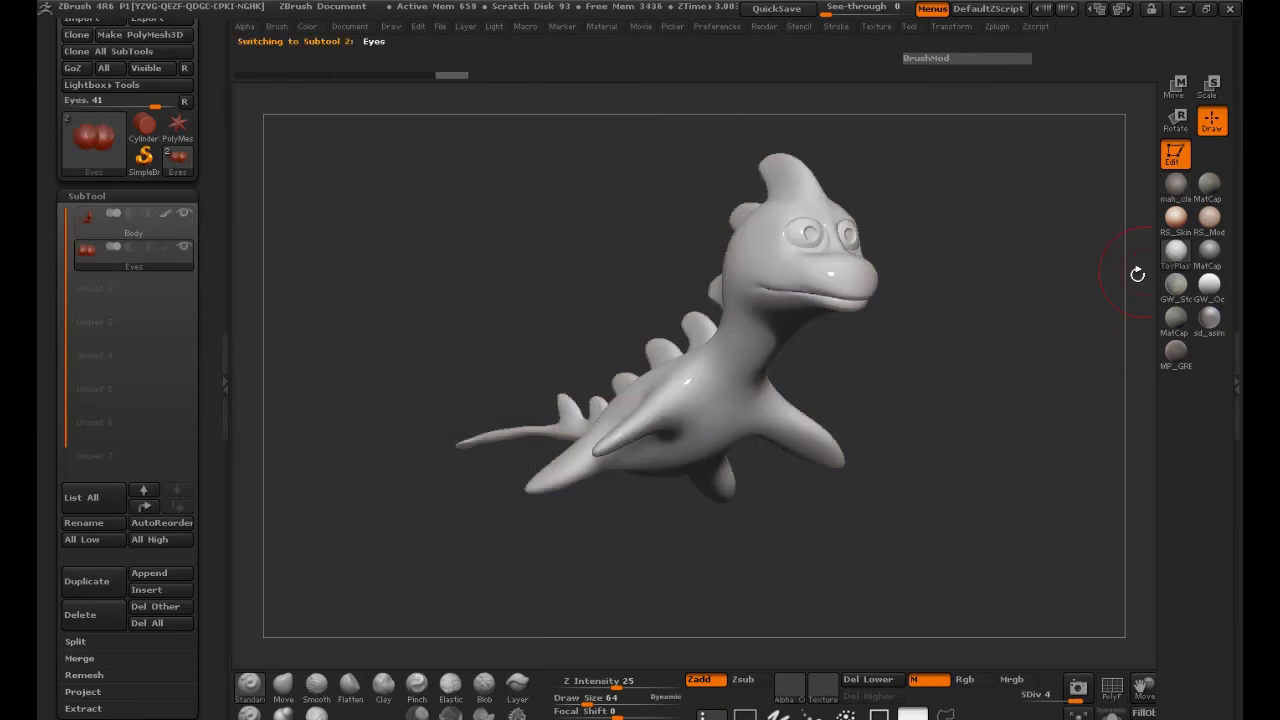
pyautogui.moveTo(1137, 274); pyautogui.dragTo(971, 384)
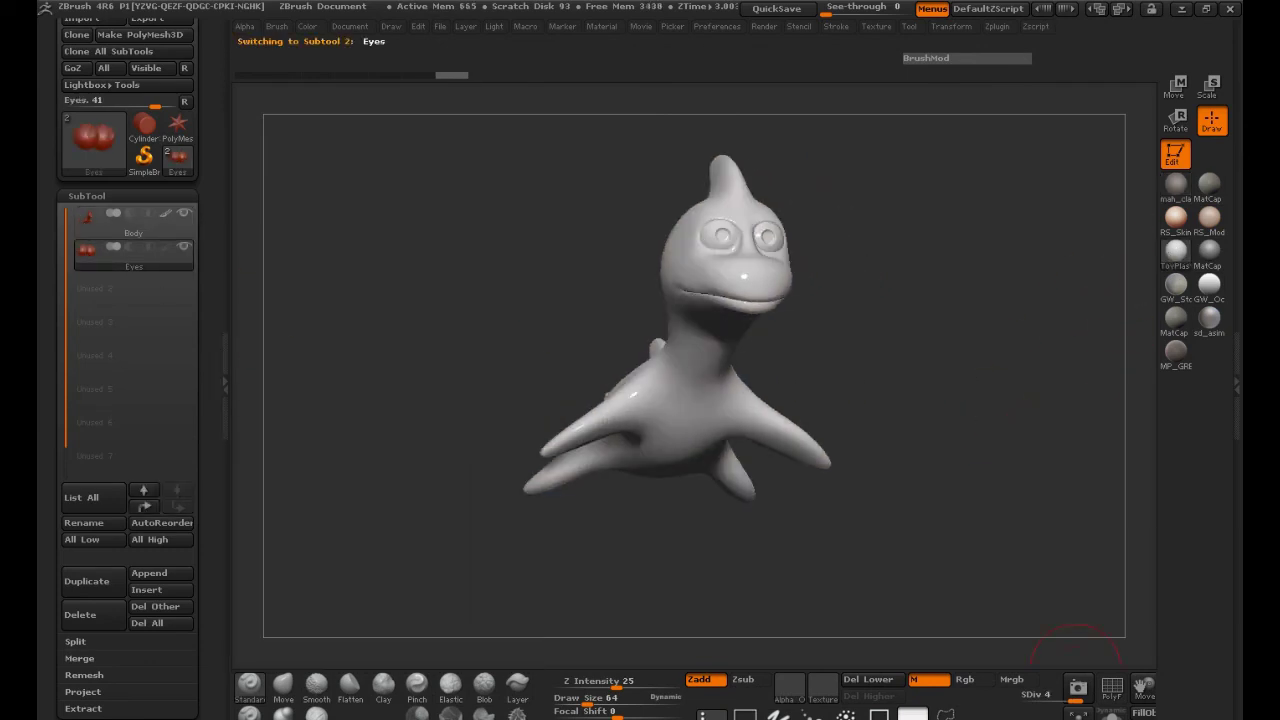
pyautogui.click(226, 390)
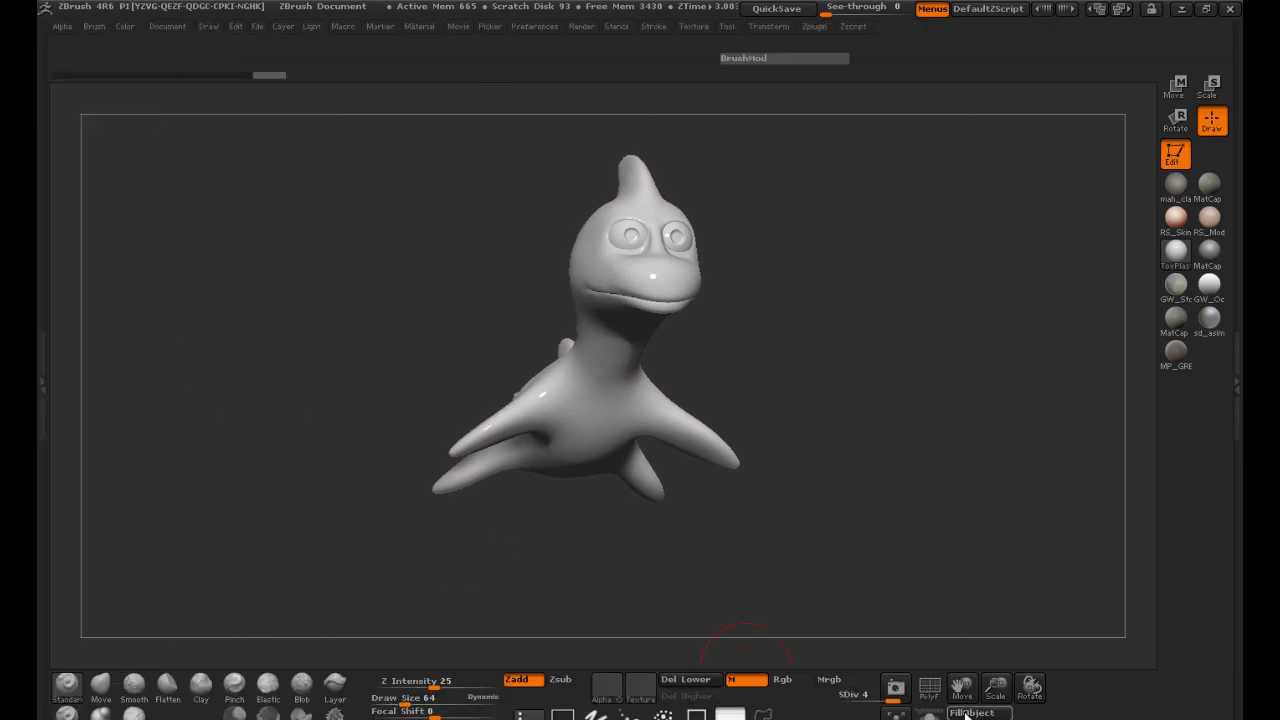
pyautogui.moveTo(793, 387); pyautogui.dragTo(807, 378)
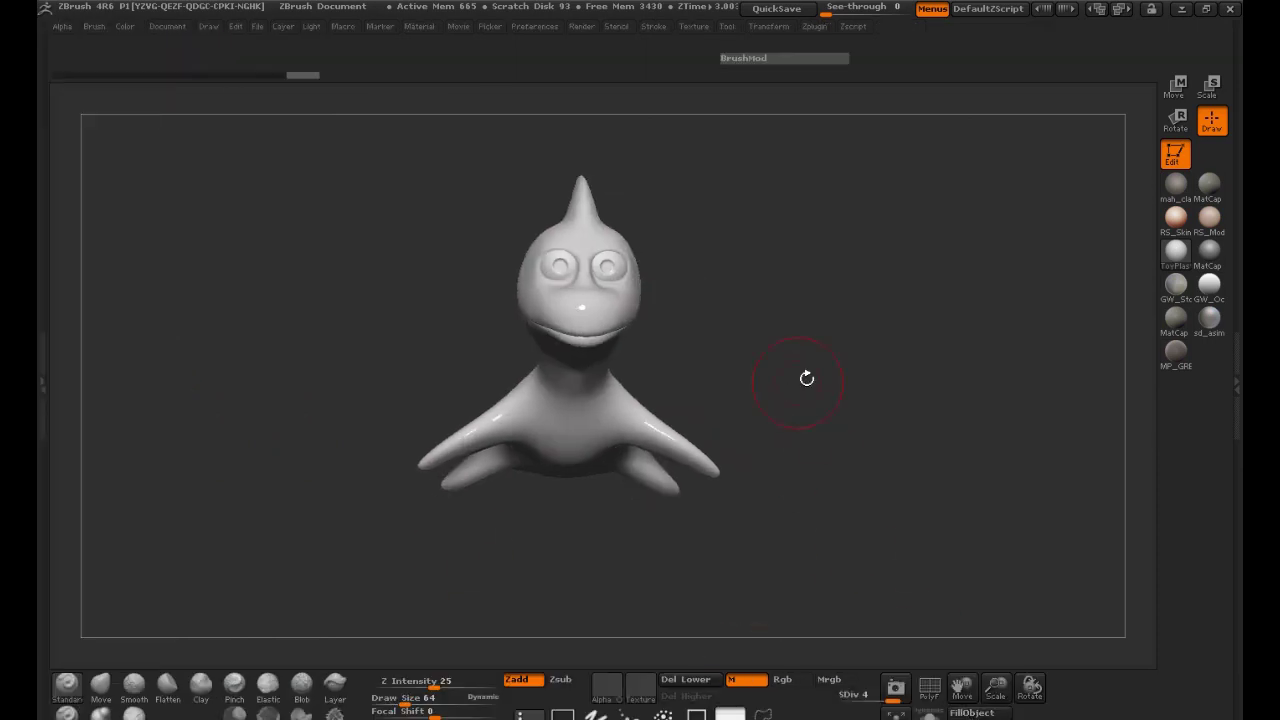
# Set the current material back to mah_cla and view the creature's eyes and body from several angles.
pyautogui.click(1188, 186)
pyautogui.moveTo(971, 297); pyautogui.dragTo(900, 400)
pyautogui.moveTo(1170, 198)
pyautogui.moveTo(905, 455); pyautogui.dragTo(859, 526)
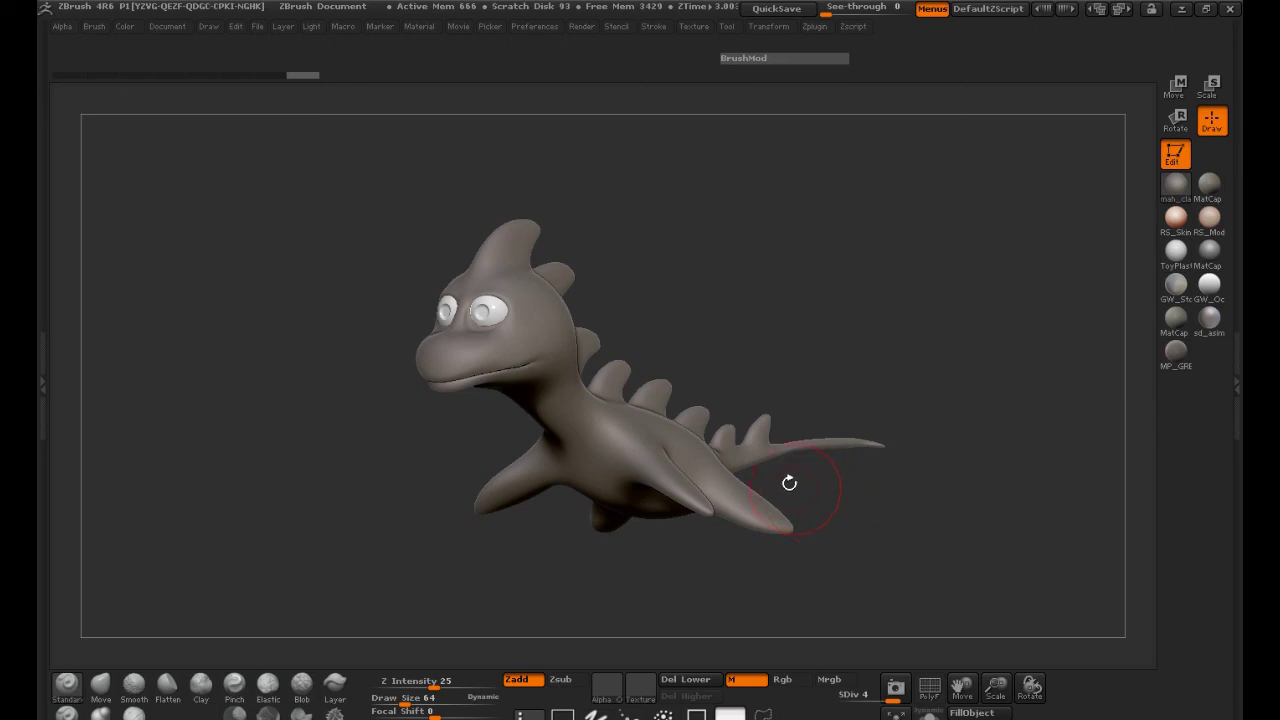
pyautogui.moveTo(789, 483); pyautogui.dragTo(433, 438)
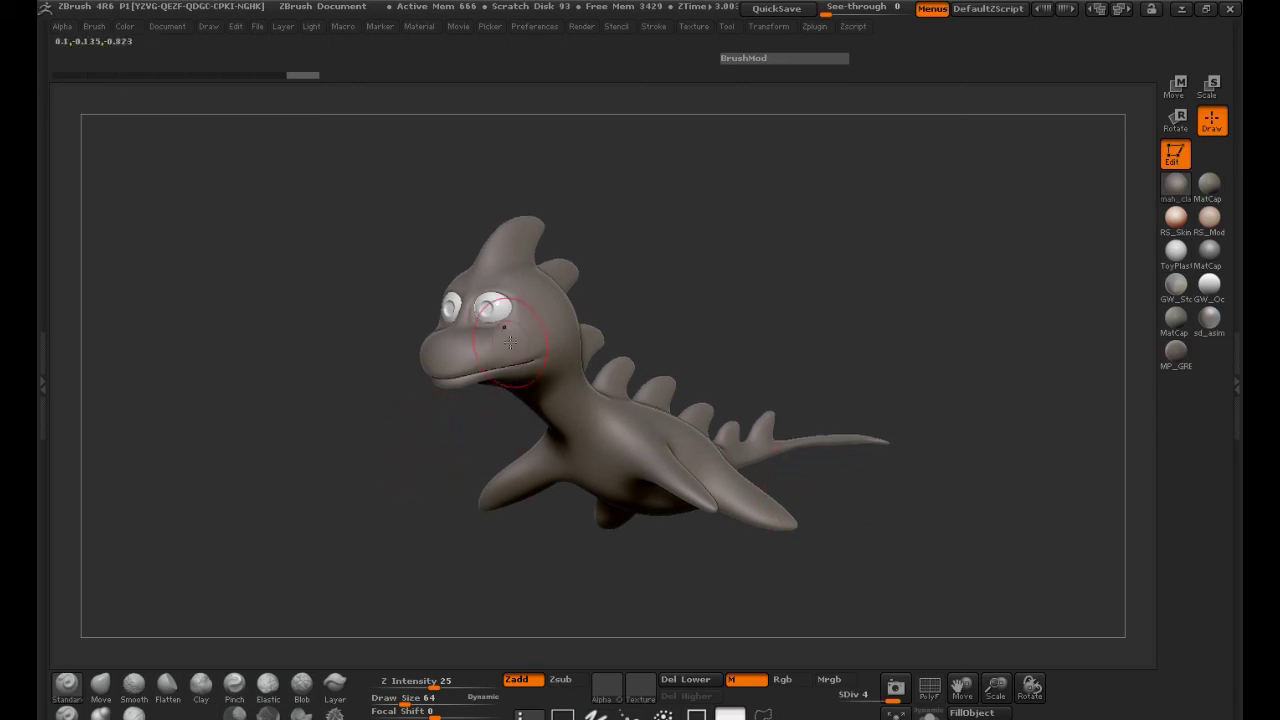